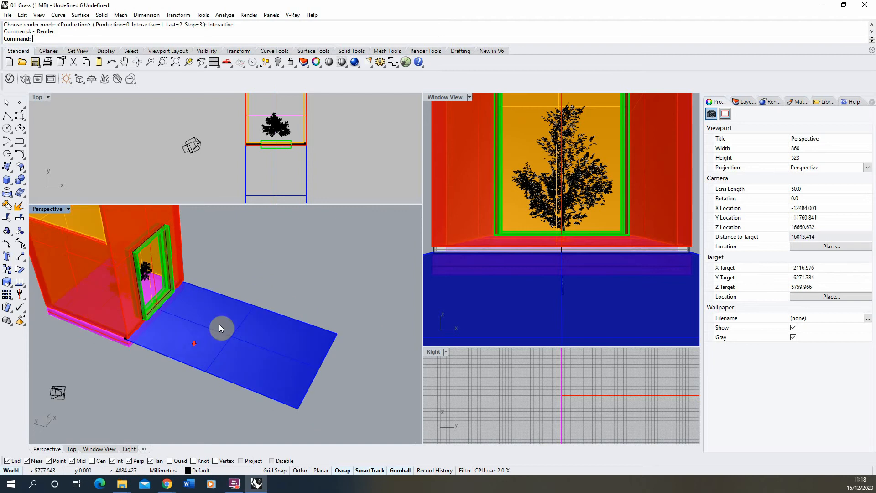
Start an interactive V-Ray render of the Window View viewport.
click(195, 307)
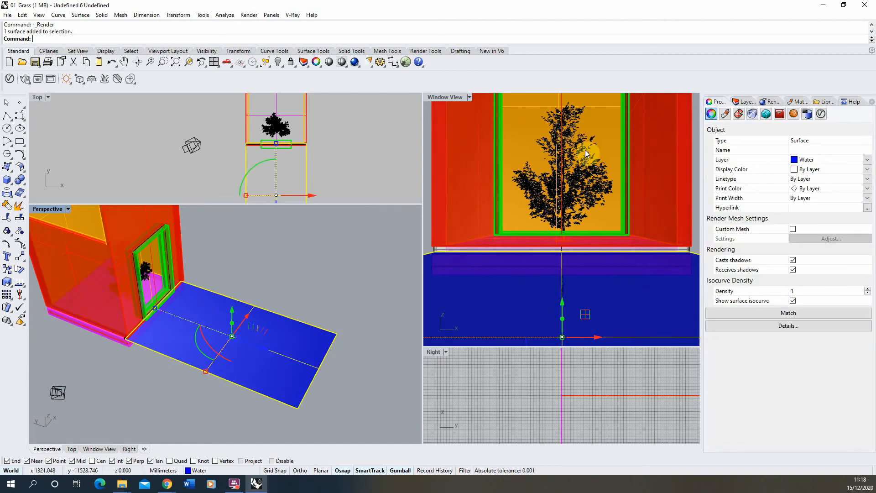
click(253, 263)
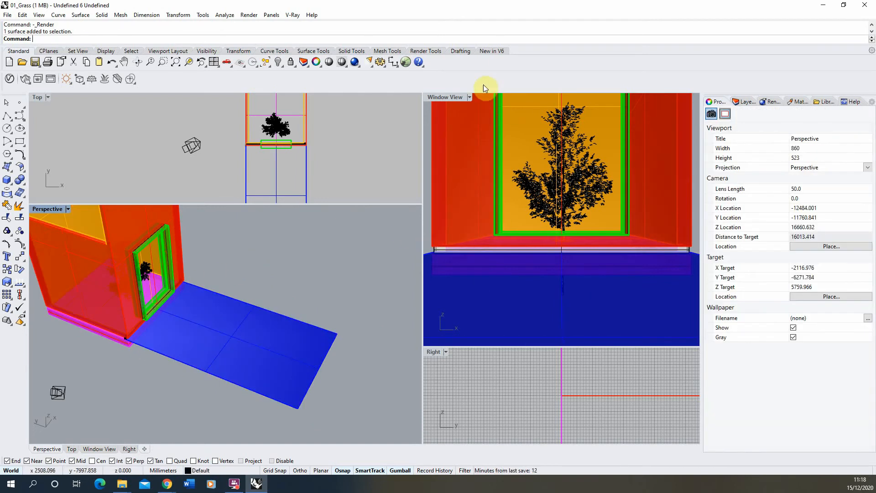
click(454, 97)
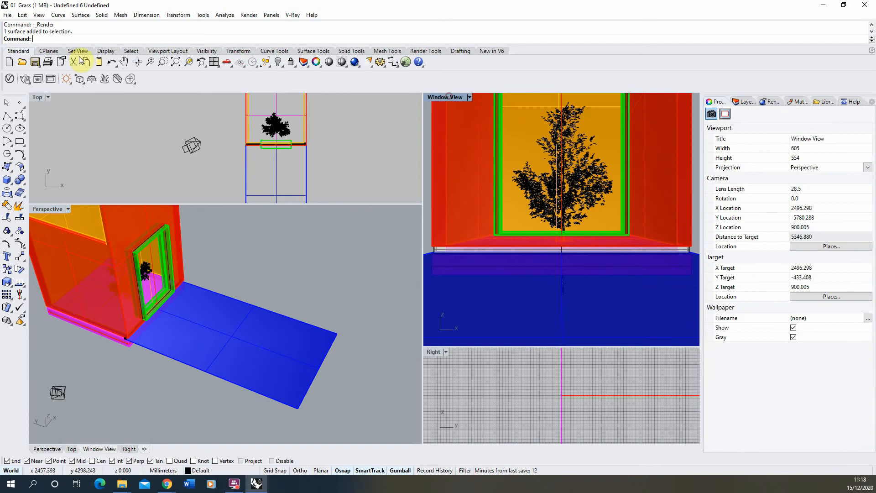
click(25, 80)
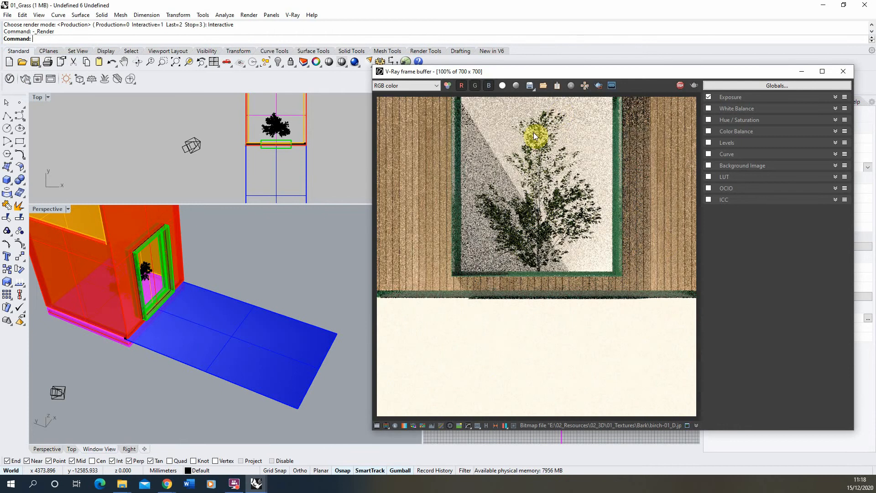
Create a new Generic material in the V-Ray Asset Editor and name it 01_Grass.
click(11, 81)
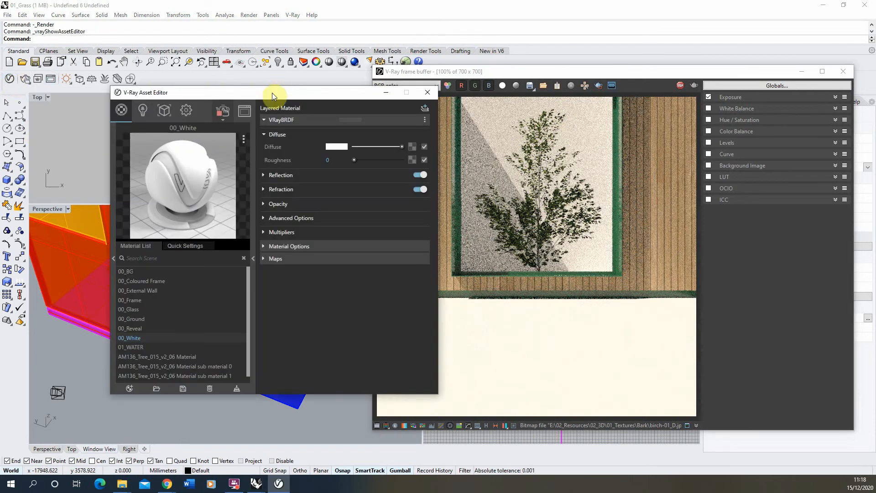
drag(272, 92, 203, 84)
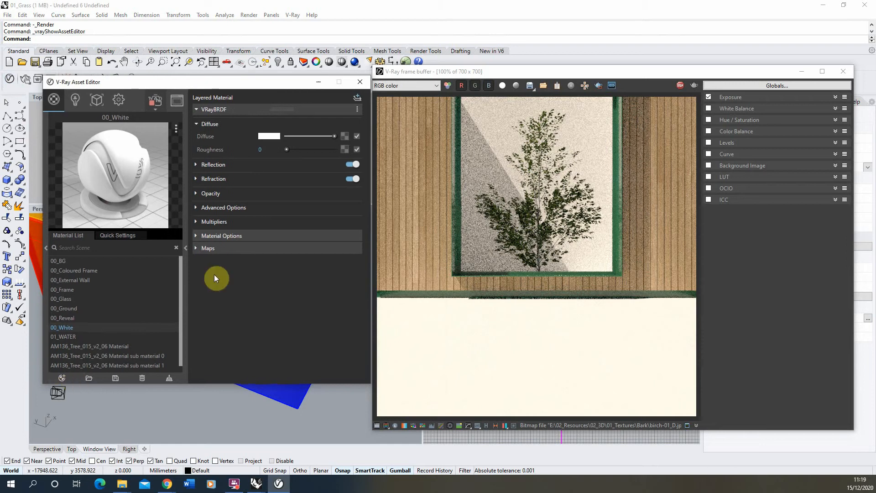
scroll(180, 280, down, 1)
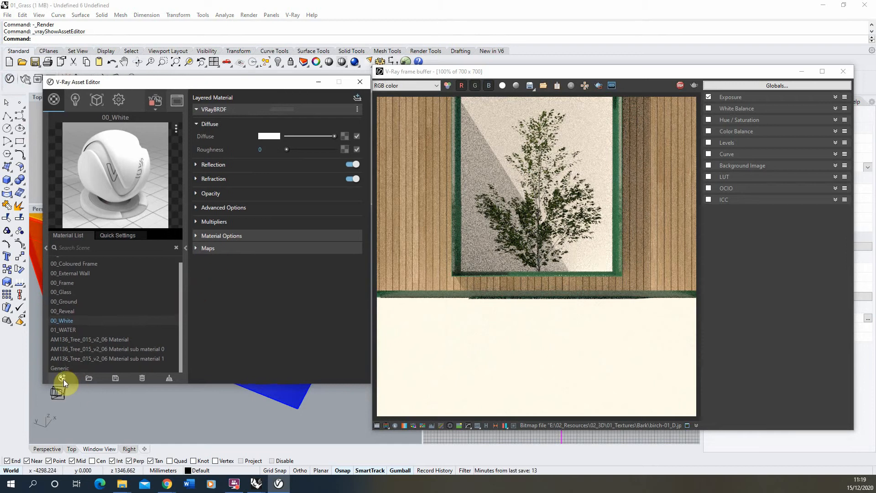
click(63, 378)
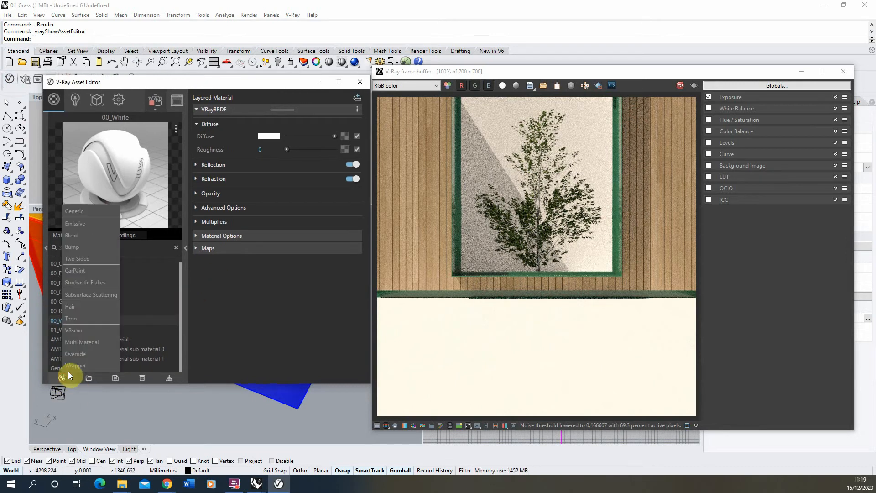
click(89, 215)
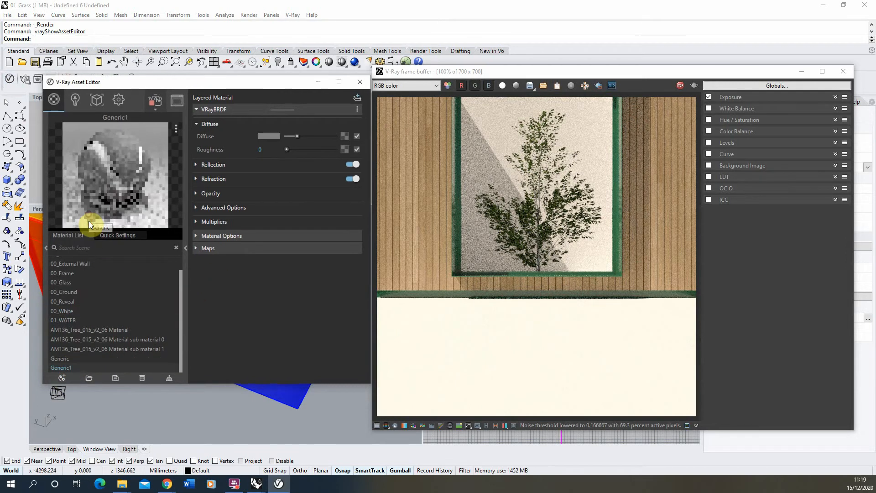
click(70, 368)
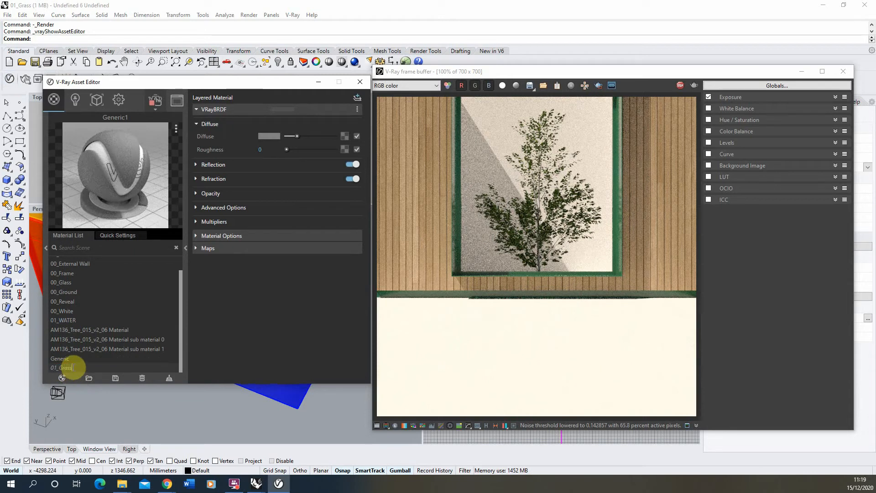
text(01_Grass)
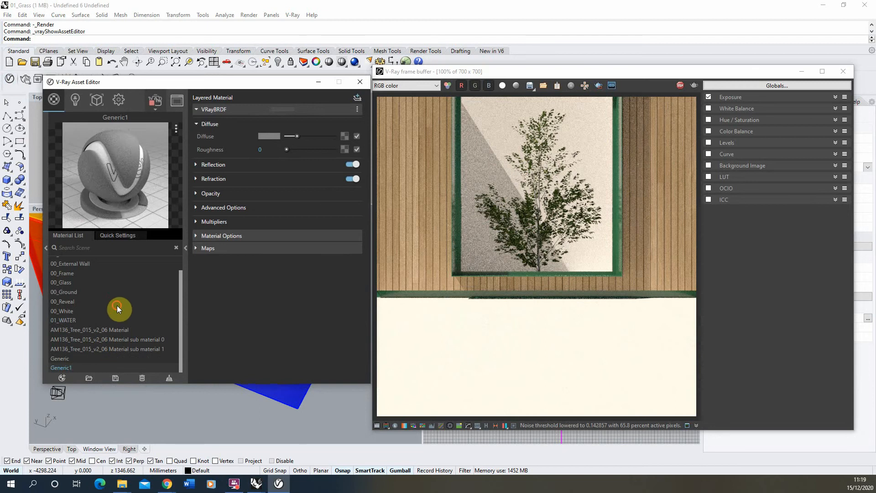
right_click(78, 303)
click(154, 313)
click(64, 320)
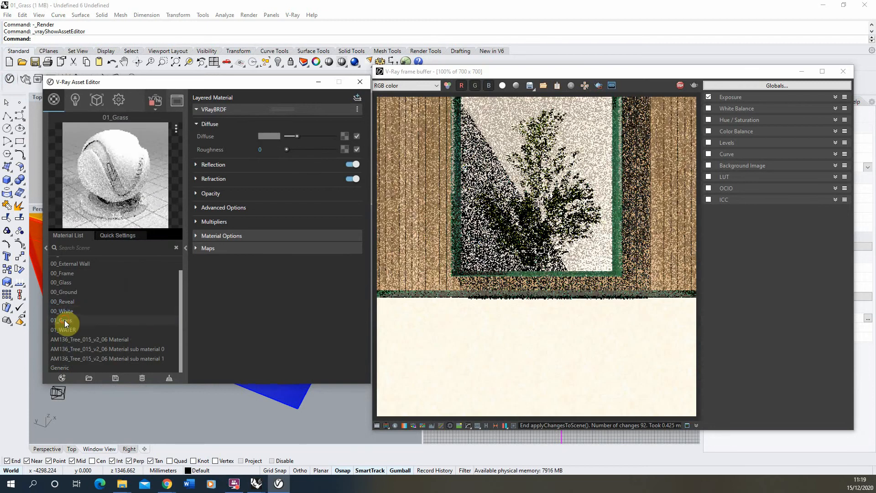
Apply the 01_Grass material to the blue ground surface in front of the window.
drag(195, 84, 464, 95)
click(233, 325)
right_click(341, 330)
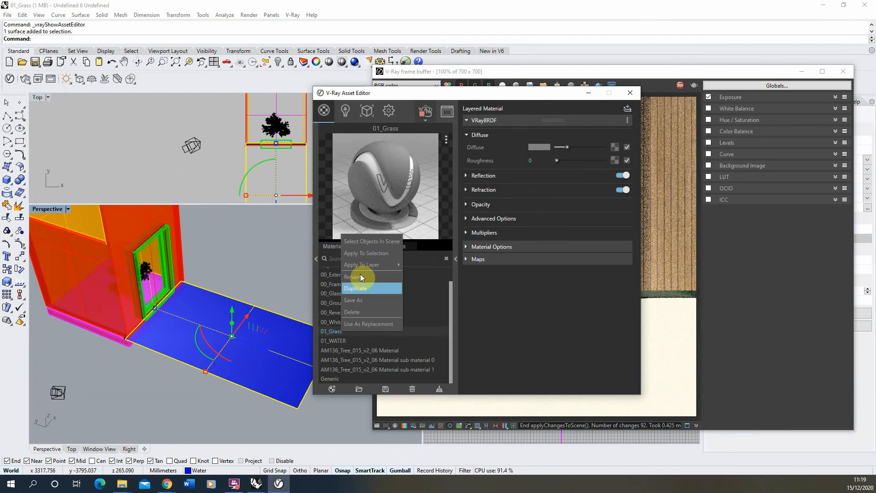
click(371, 254)
drag(446, 93, 160, 82)
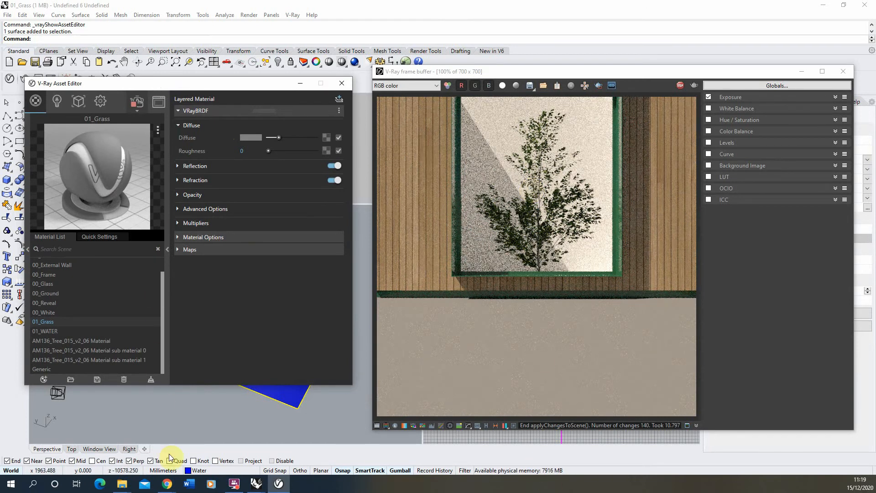
Switch to Chrome and look through the Grass textures on textures.com, then return to Rhino.
mouse_move(168, 487)
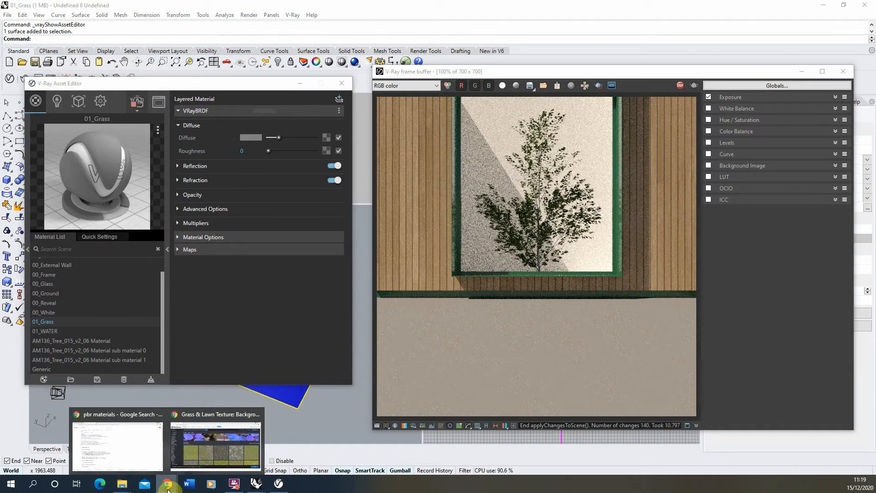
click(187, 457)
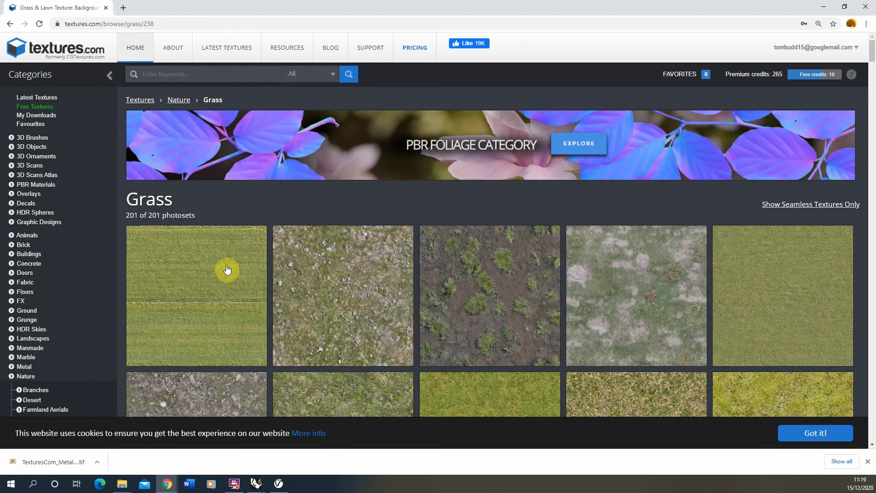
scroll(373, 246, down, 2)
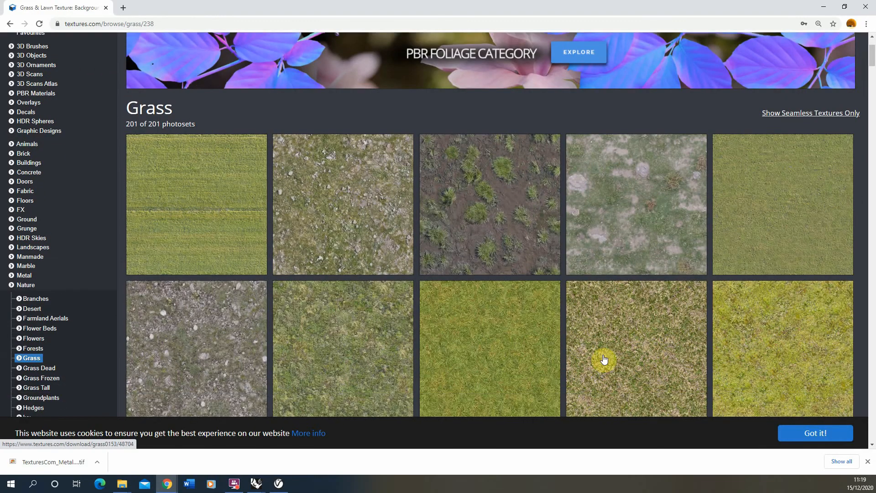
scroll(333, 309, down, 2)
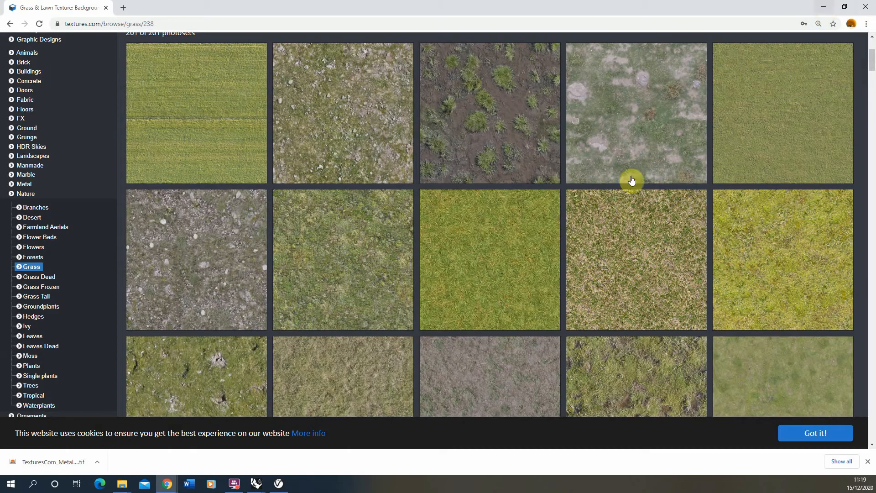
click(824, 7)
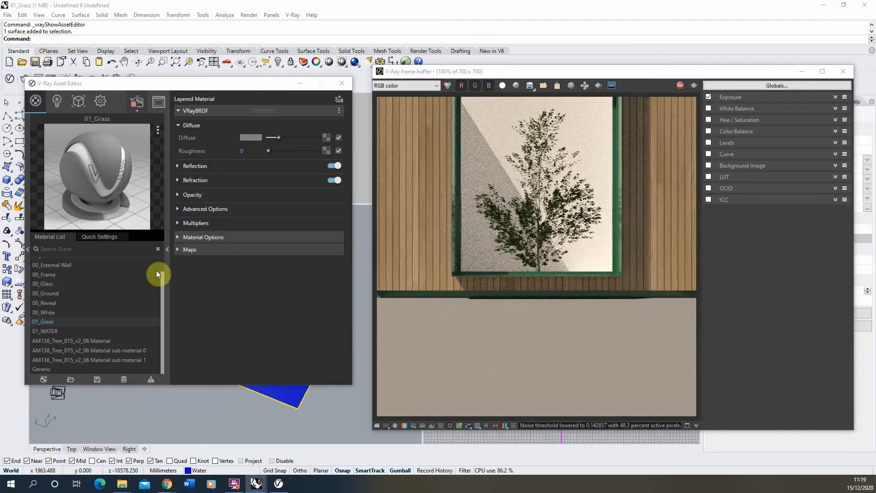
Load seamless_tileable_grass_texture_by_demolitiondan-d4u41a9 as the bitmap for the 01_Grass diffuse map.
click(327, 139)
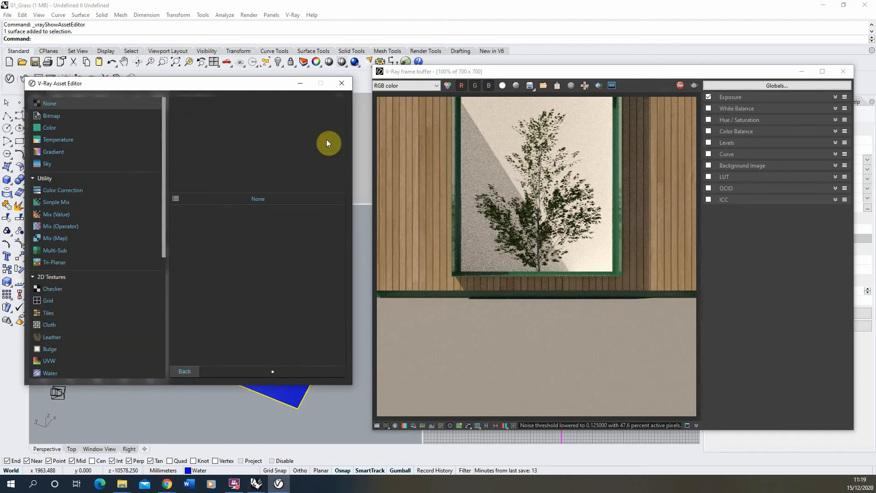
click(67, 118)
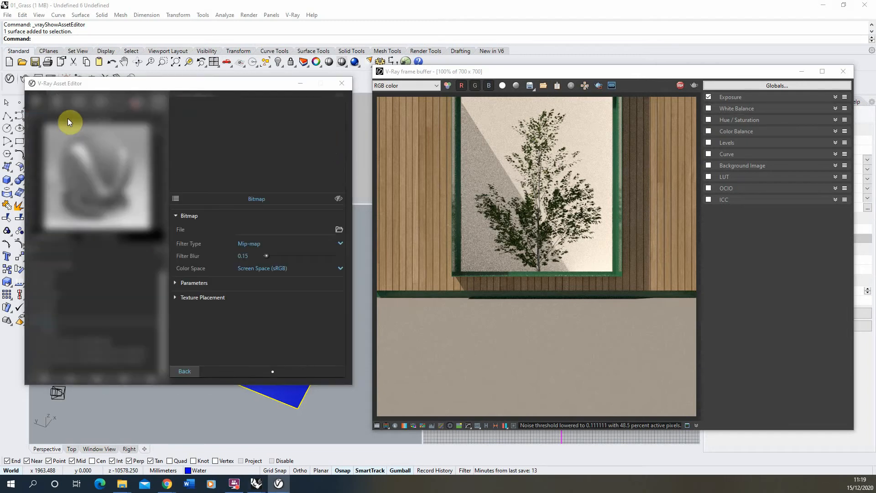
click(111, 116)
click(133, 152)
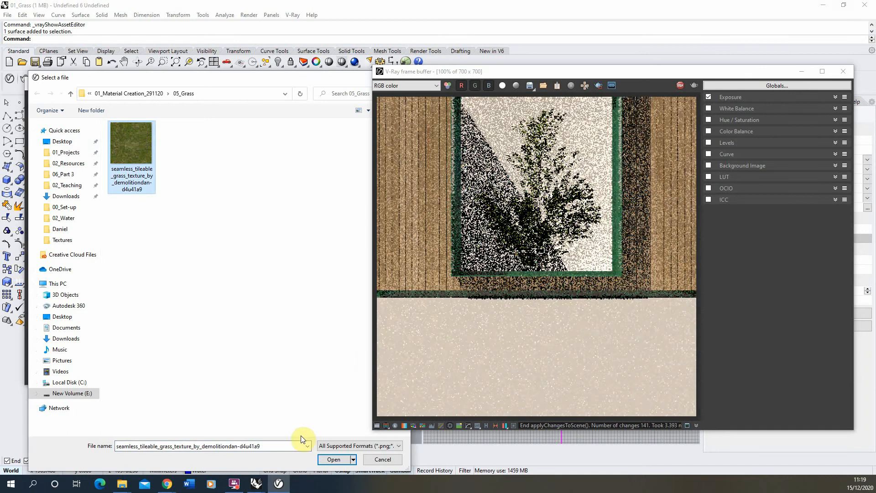
click(333, 459)
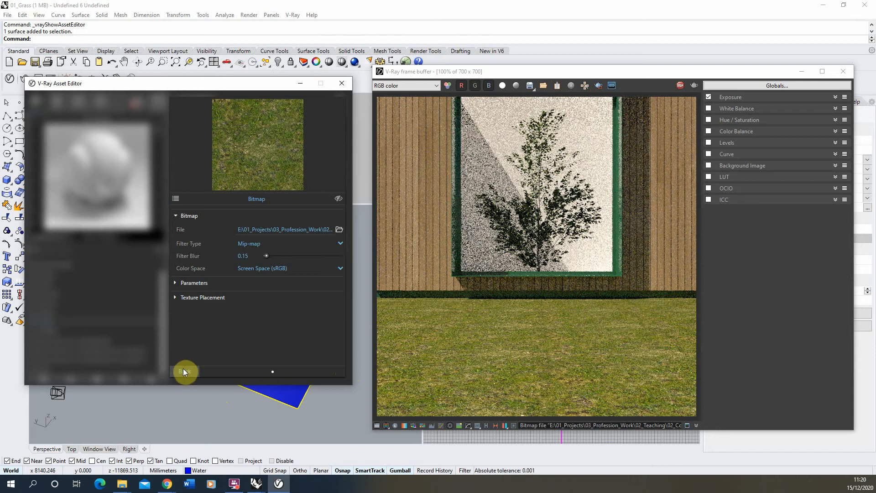
click(183, 370)
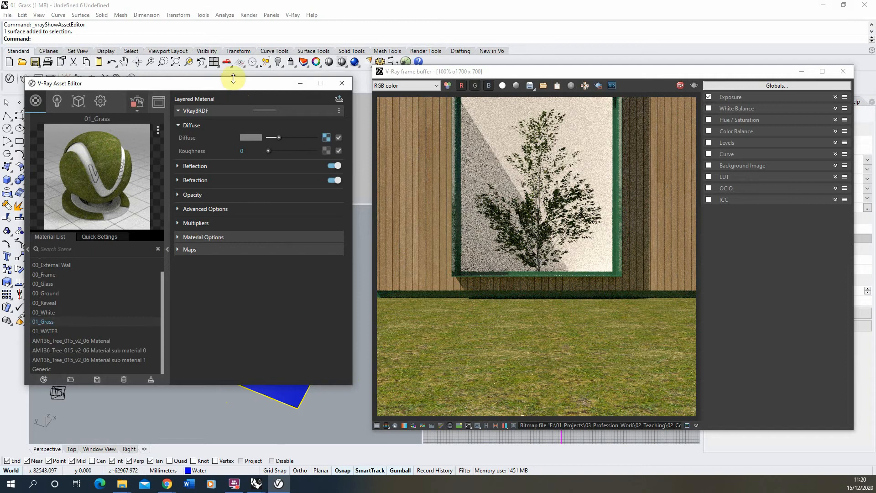
Set the ground surface's box texture mapping size to 3000 in X, Y and Z.
drag(233, 83, 391, 92)
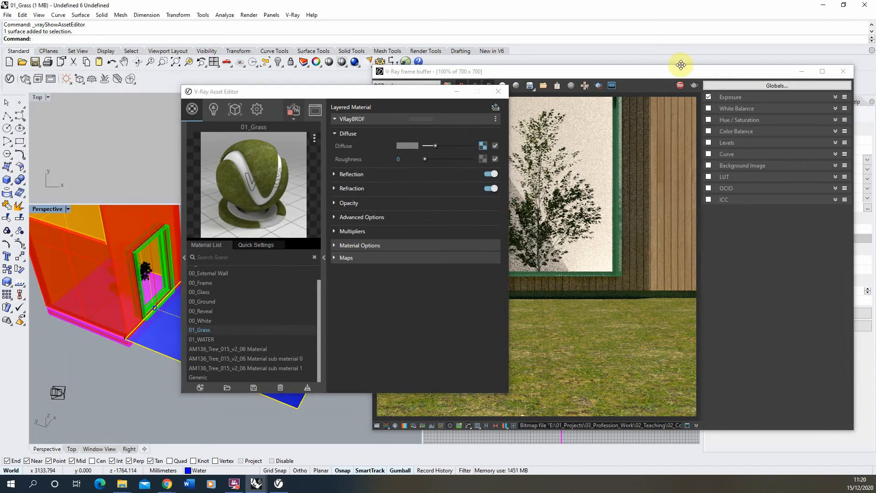
click(802, 71)
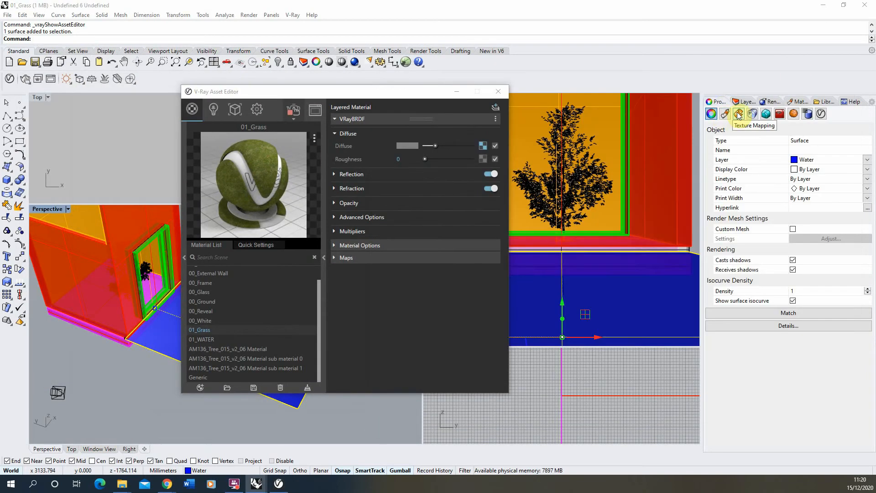
click(738, 114)
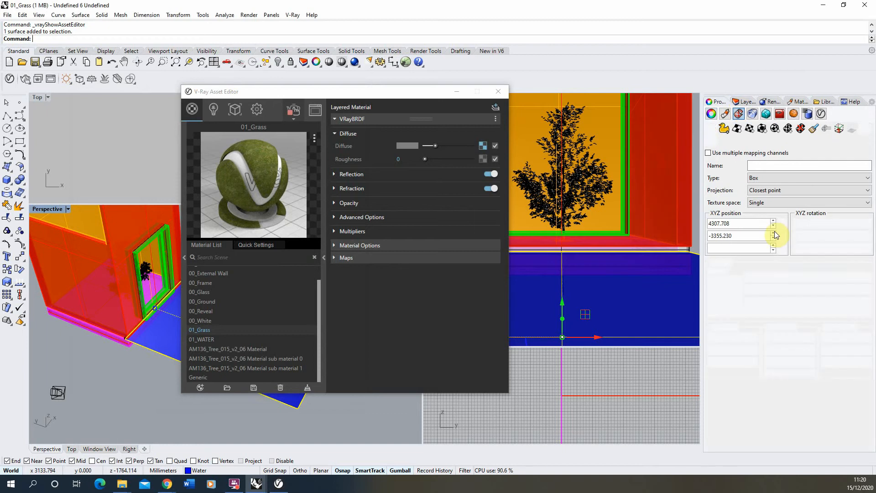
click(770, 278)
drag(752, 278, 745, 303)
text(3000.000)
click(749, 290)
text(33)
double_click(782, 288)
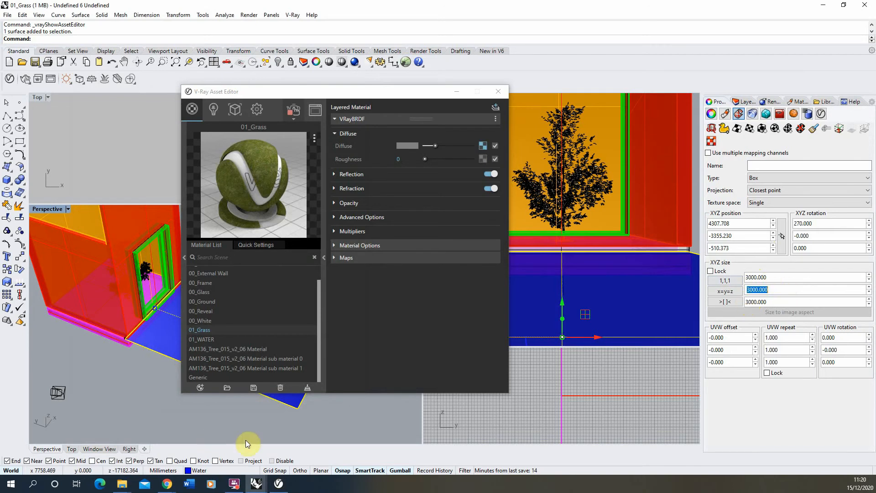
Bring back the V-Ray frame buffer and arrange the windows so the render and texture mapping settings are both visible.
mouse_move(256, 484)
click(311, 453)
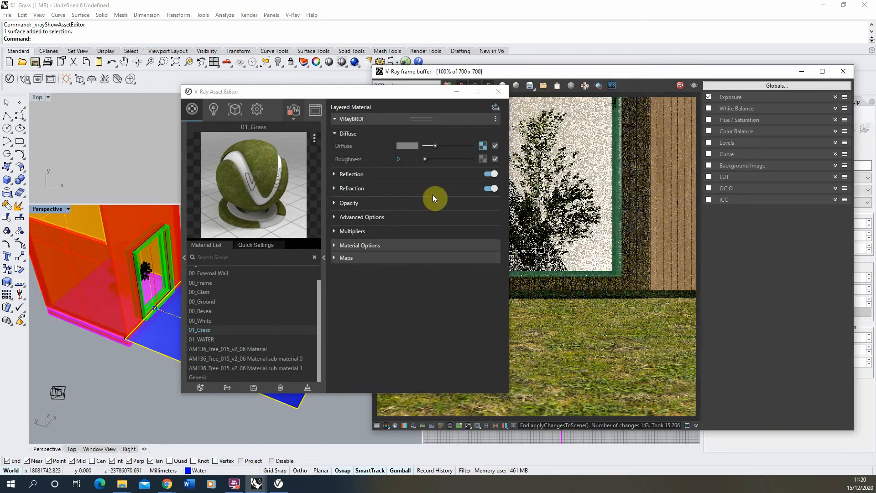
drag(399, 95, 273, 91)
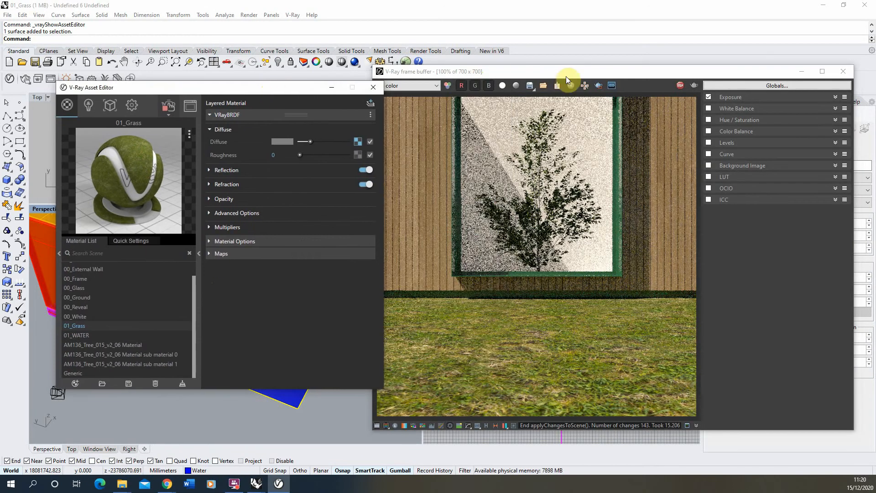
drag(565, 76, 373, 60)
Reduce the ground surface's texture mapping size to 2000 in X, Y and Z.
click(749, 278)
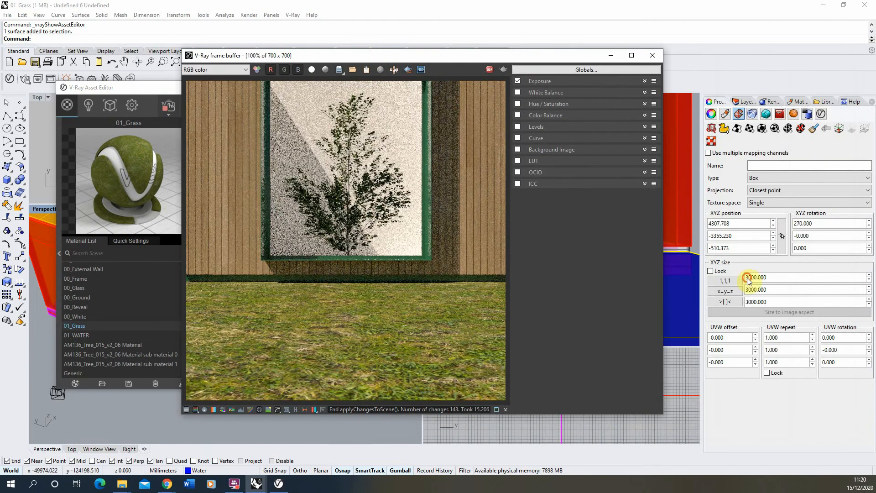
key(Delete)
text(2)
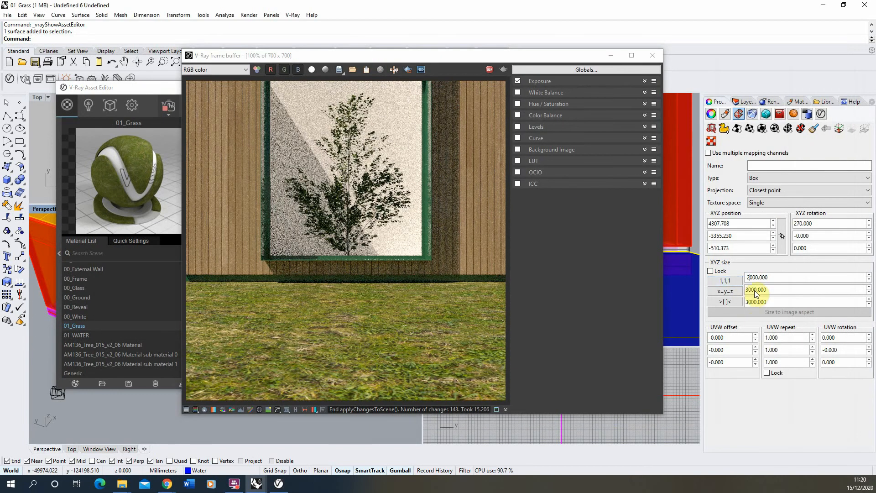
double_click(756, 292)
text(2000)
double_click(750, 304)
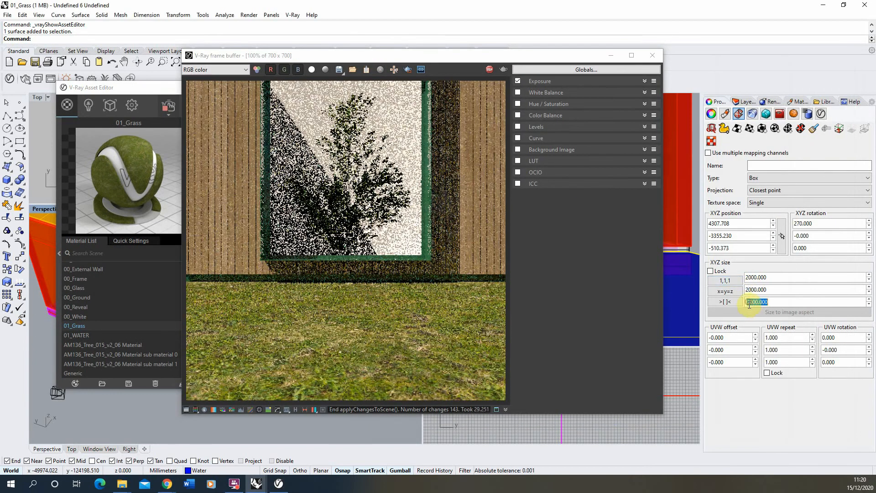
text(2000)
double_click(779, 291)
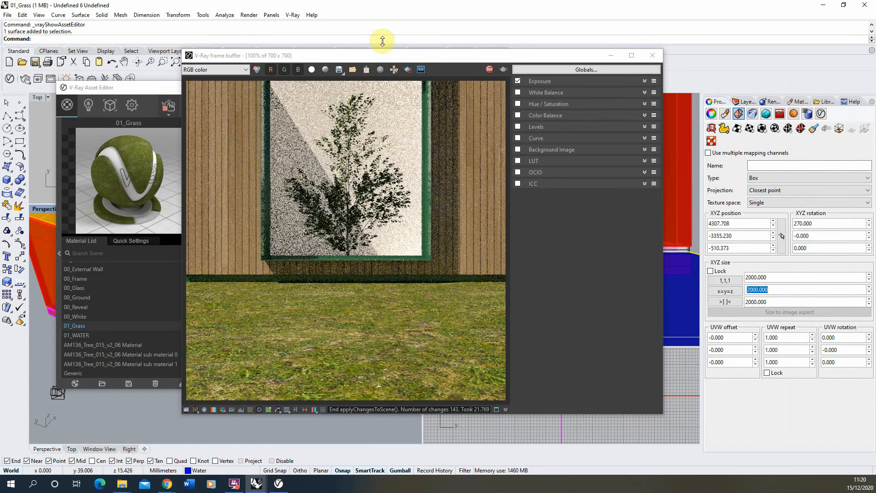
drag(400, 55, 499, 52)
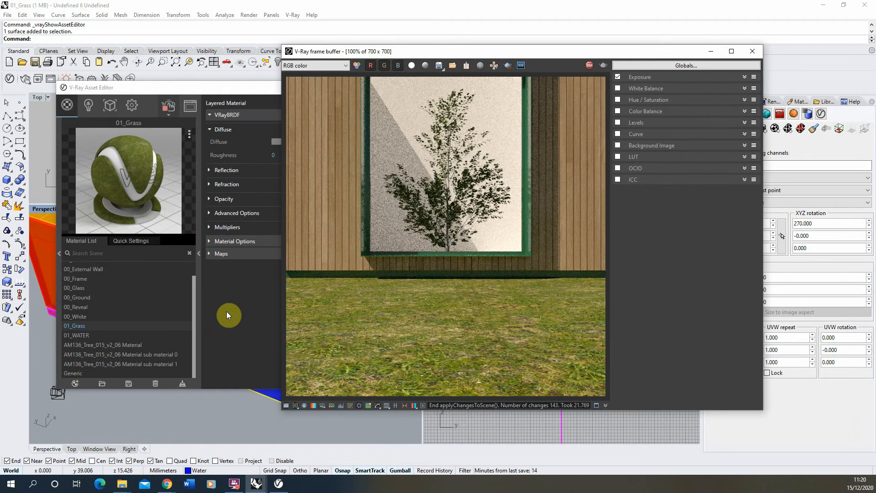
Enable Bump/Normal Mapping for the 01_Grass material in Bump Map mode and assign a texture to its bump slot.
click(241, 297)
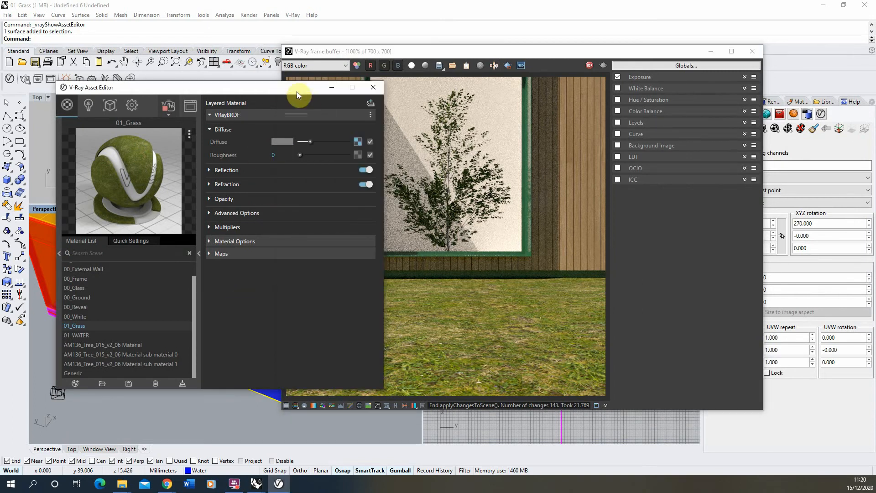
drag(297, 94, 284, 88)
click(221, 170)
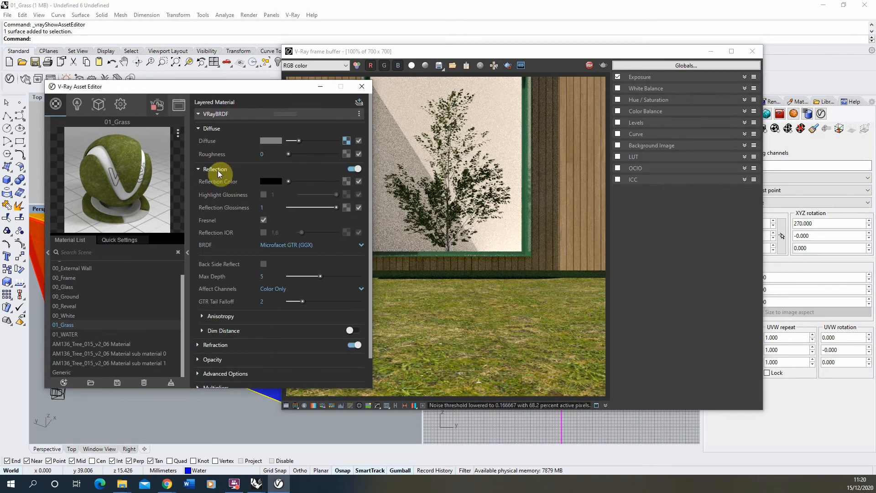
click(228, 169)
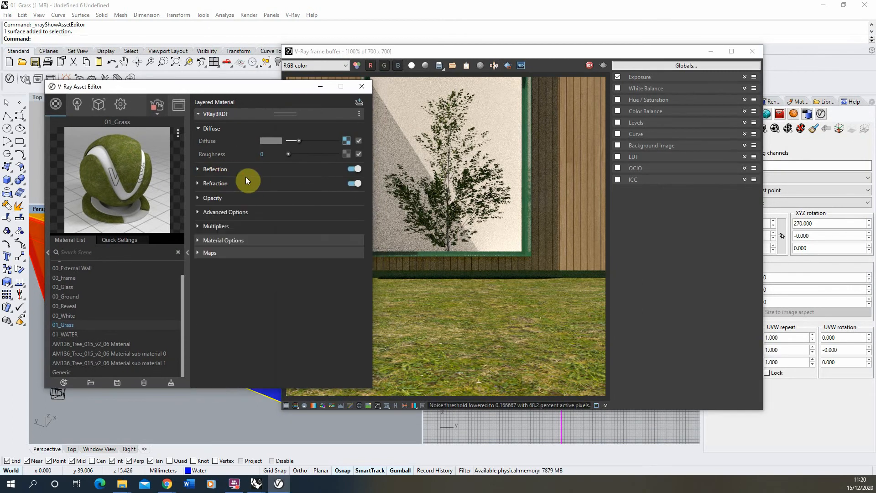
click(221, 258)
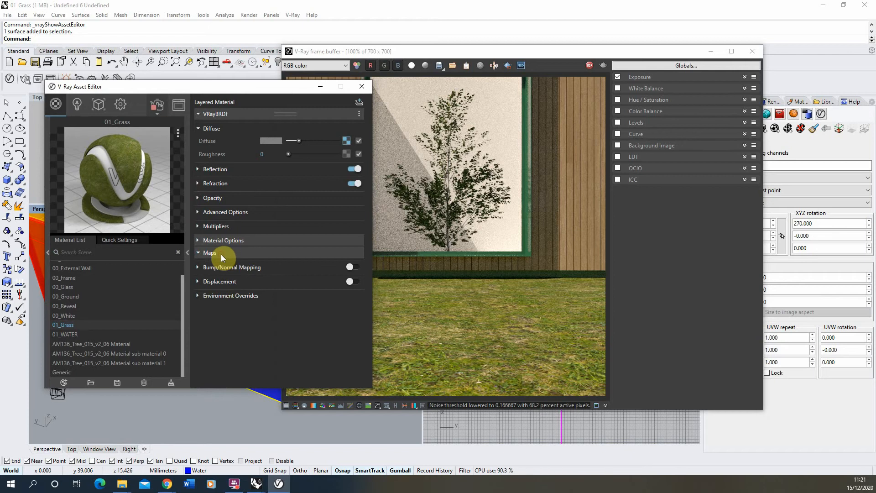
click(354, 268)
click(294, 267)
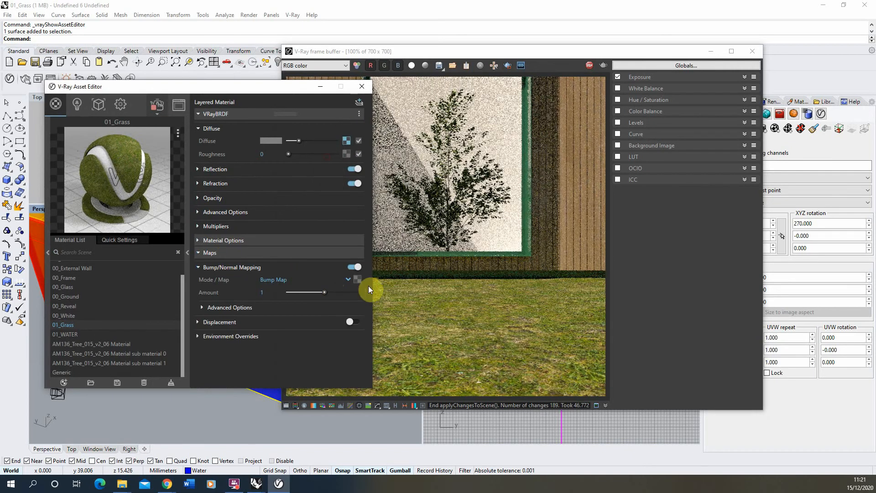
drag(357, 284, 357, 280)
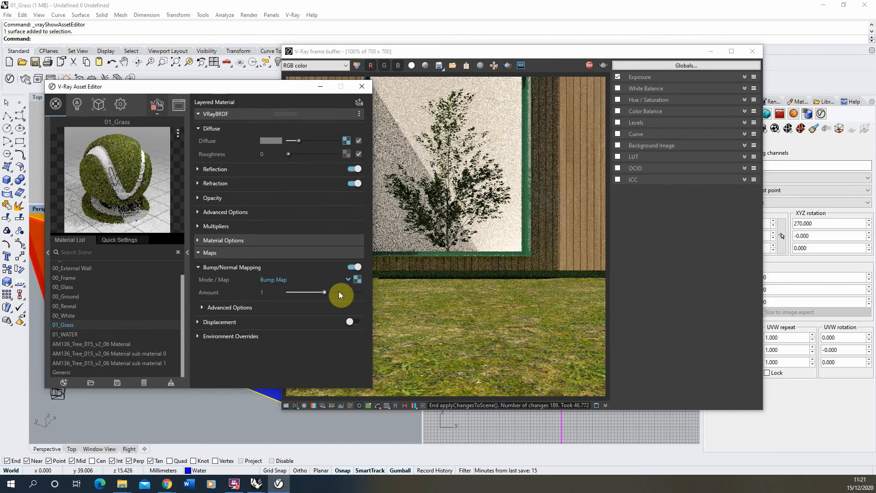
Check the bumped grass in the render, stop interactive rendering, and minimize the frame buffer and asset editor.
click(426, 291)
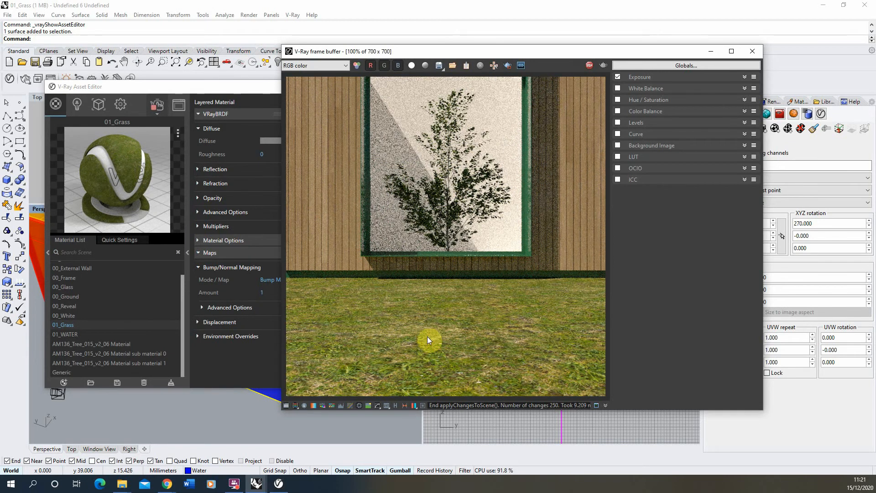
drag(351, 53, 382, 48)
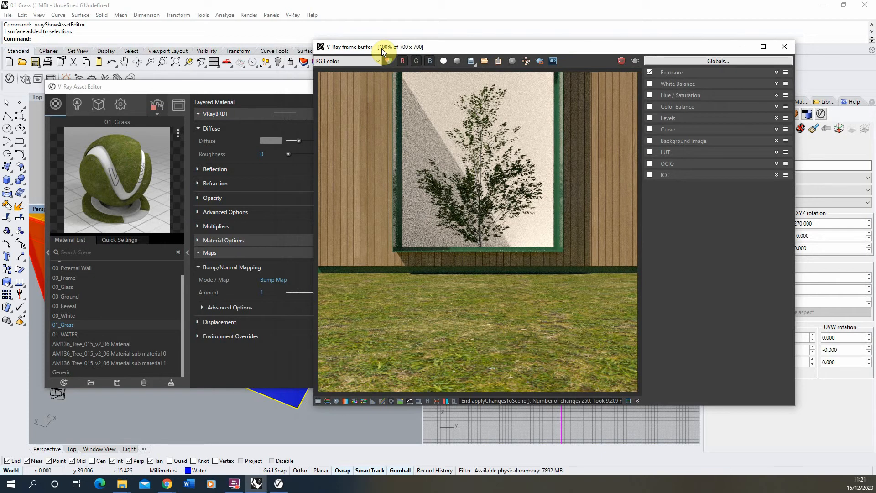
drag(199, 89, 236, 73)
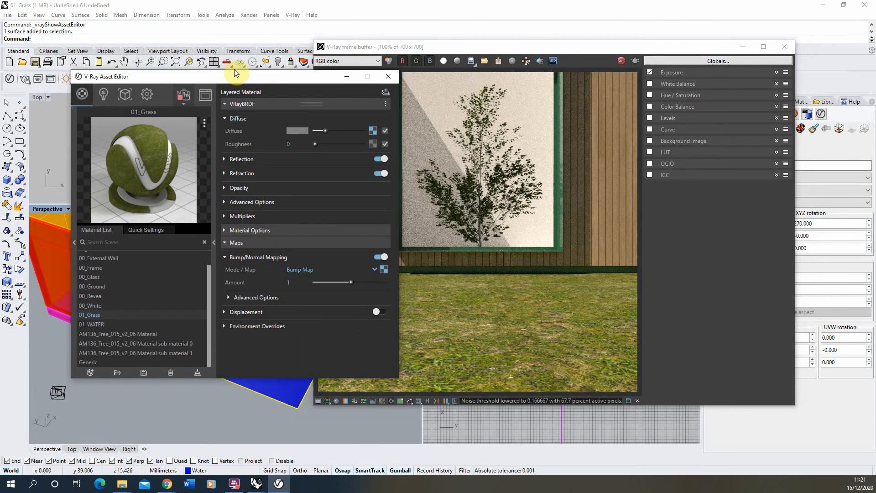
click(623, 62)
click(198, 81)
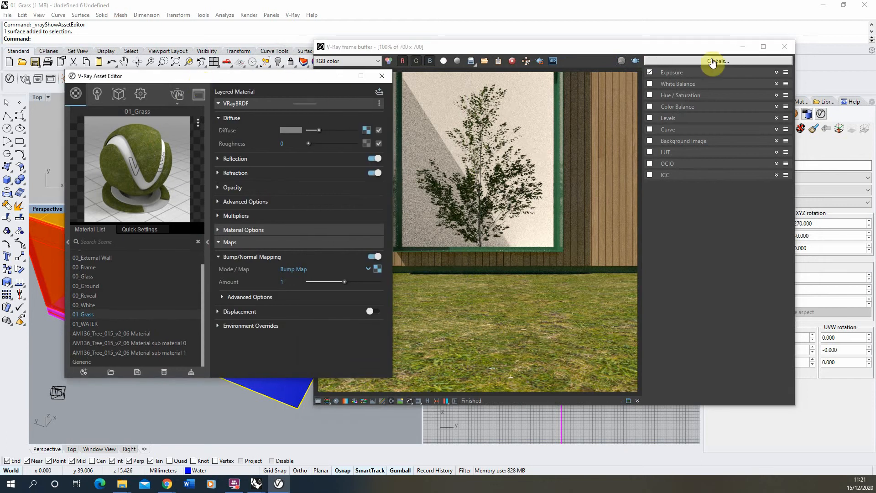
click(743, 46)
click(342, 76)
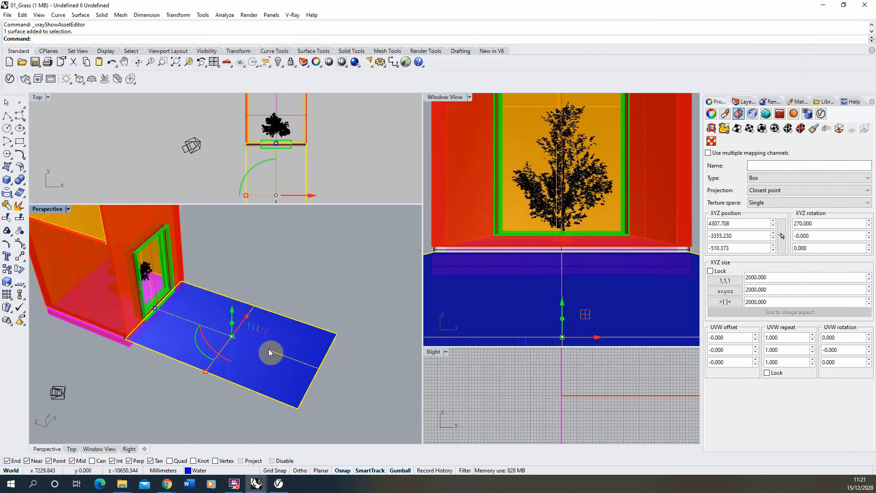
Add V-Ray Fur to the ground surface in front of the window.
click(259, 270)
click(239, 335)
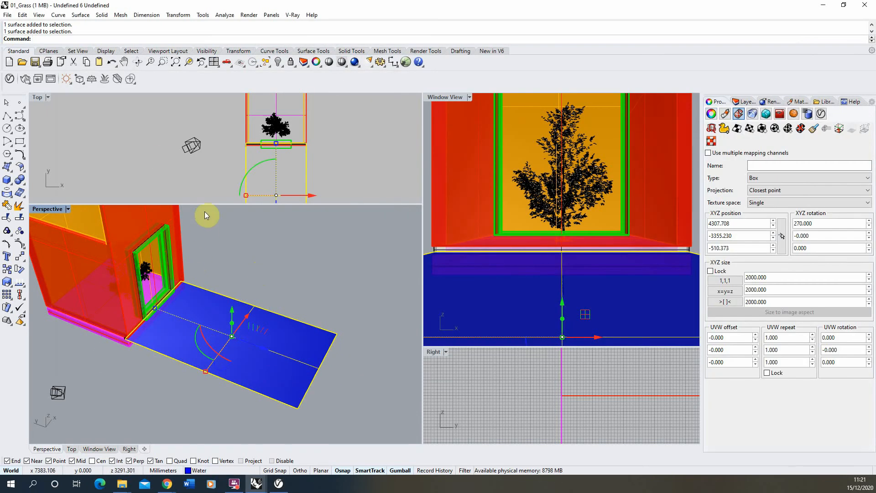
click(105, 82)
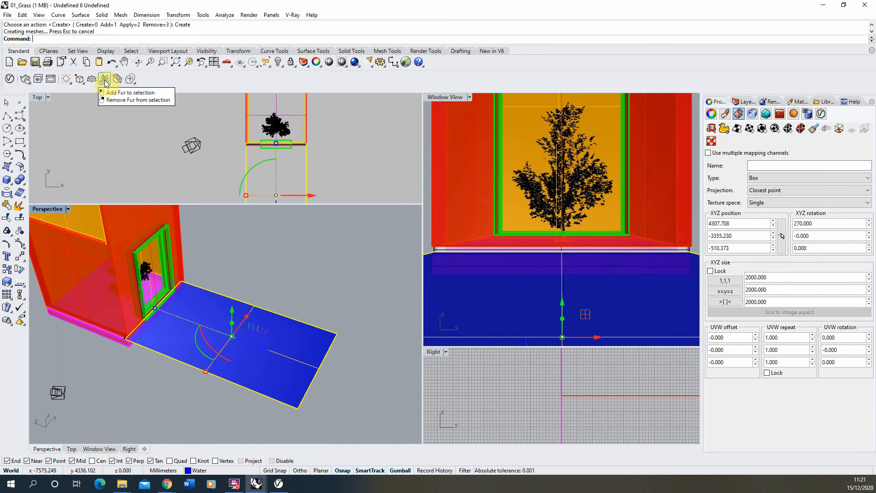
Locate and select the V-Ray Fur object on the ground surface to inspect where it sits in the Perspective view.
right_drag(292, 319, 220, 392)
scroll(220, 392, up, 3)
click(220, 391)
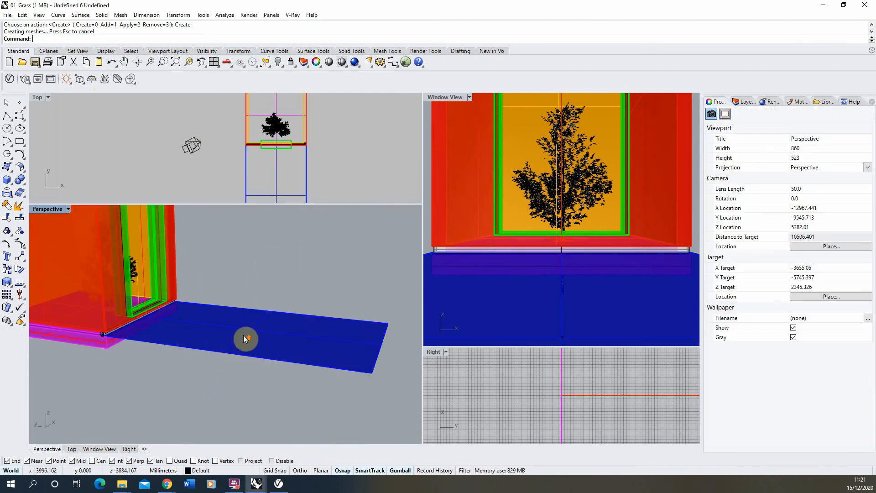
scroll(245, 337, up, 3)
scroll(255, 336, up, 3)
scroll(255, 337, up, 10)
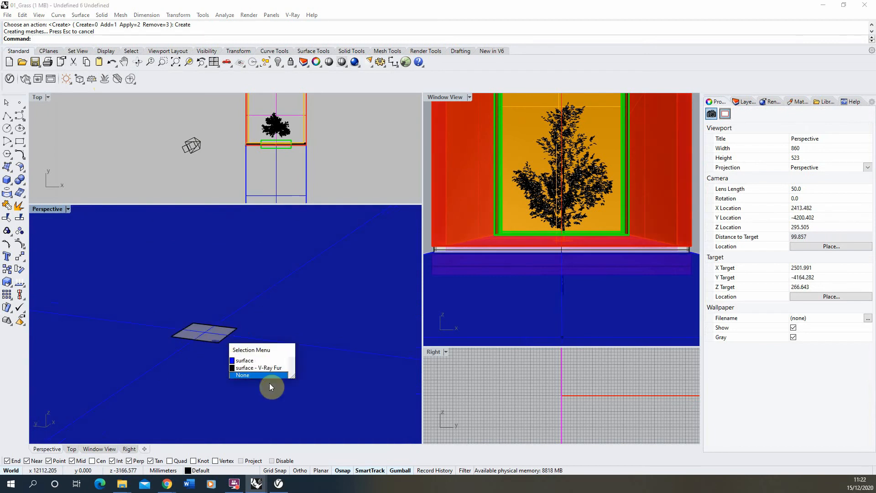
click(267, 368)
right_drag(181, 348, 245, 365)
scroll(287, 330, down, 5)
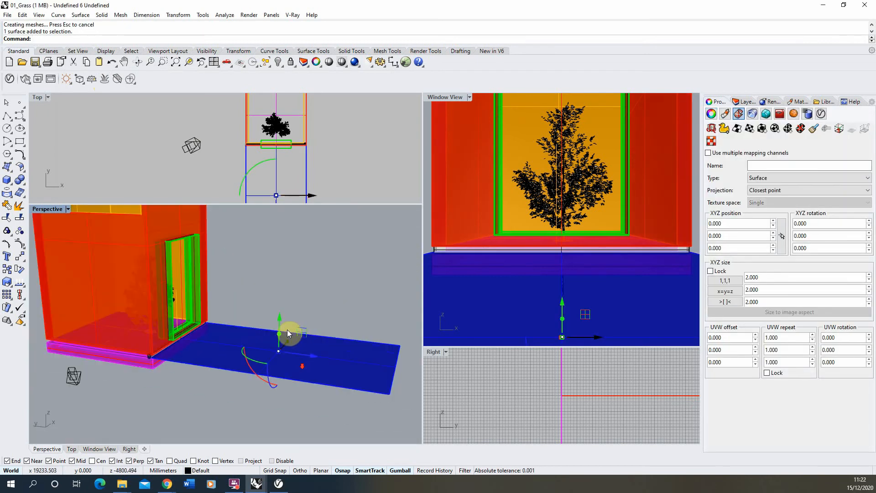
click(343, 296)
right_drag(325, 322, 306, 339)
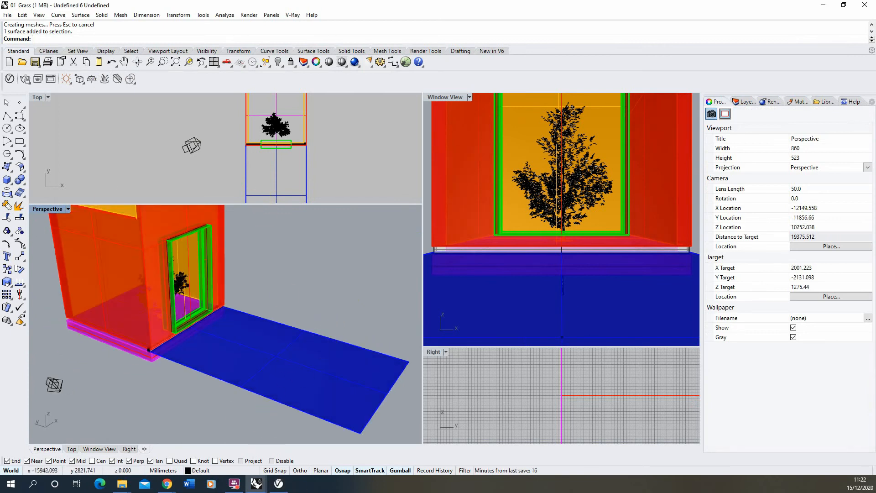
Open the Fur Object settings beside the restored frame buffer and start interactive rendering.
click(12, 80)
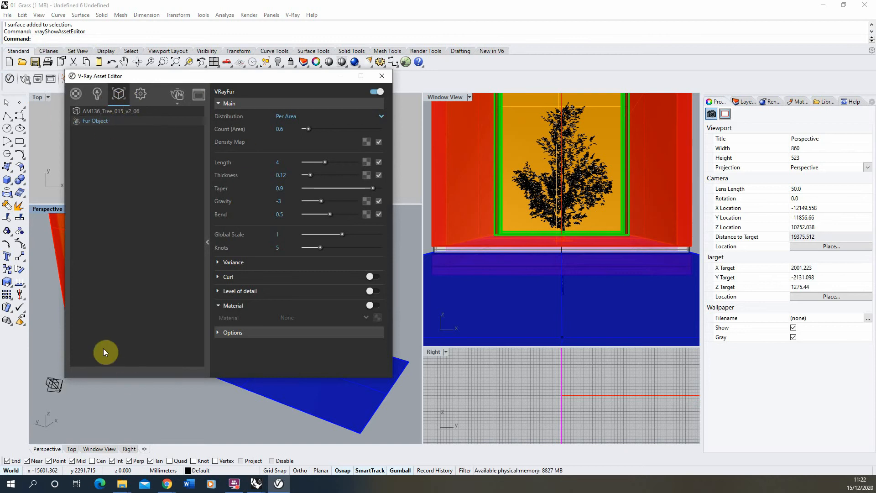
mouse_move(263, 485)
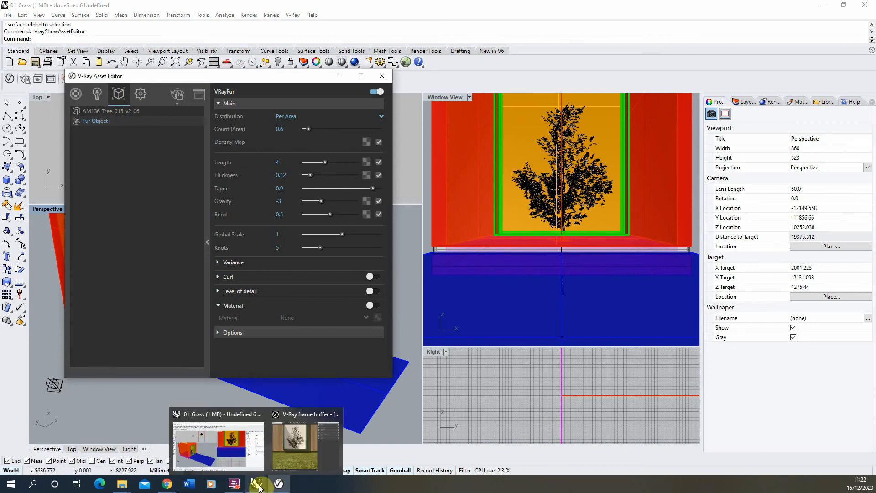
click(301, 441)
drag(403, 46, 438, 49)
drag(270, 78, 234, 78)
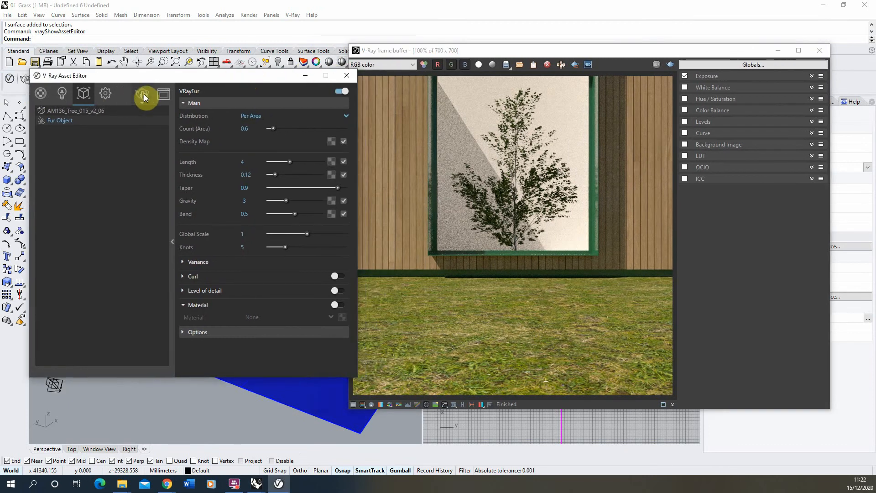
click(144, 94)
drag(471, 50, 498, 47)
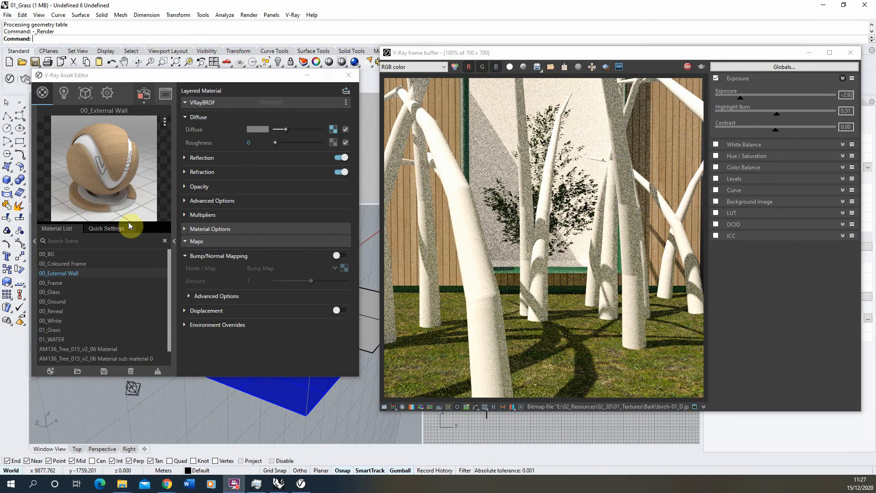
Set the Fur Object's length to 0.1 and its thickness to 0.01.
click(84, 93)
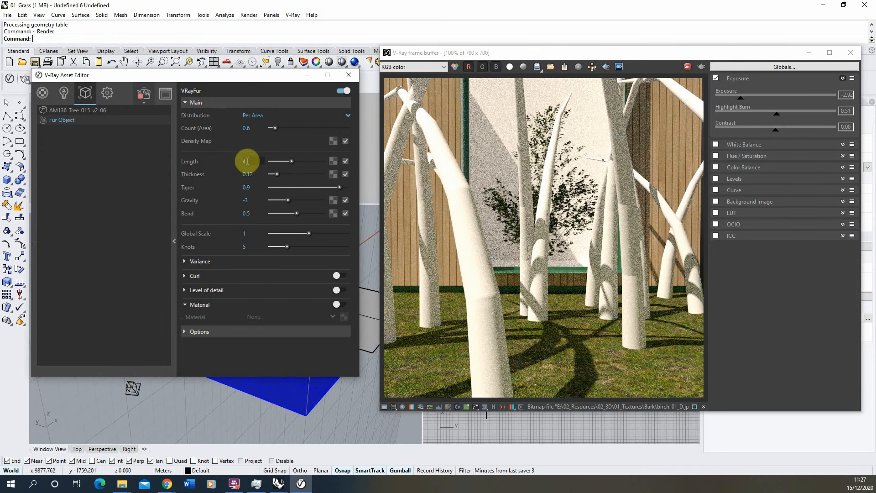
click(246, 162)
drag(248, 161, 235, 161)
text(.1)
click(257, 176)
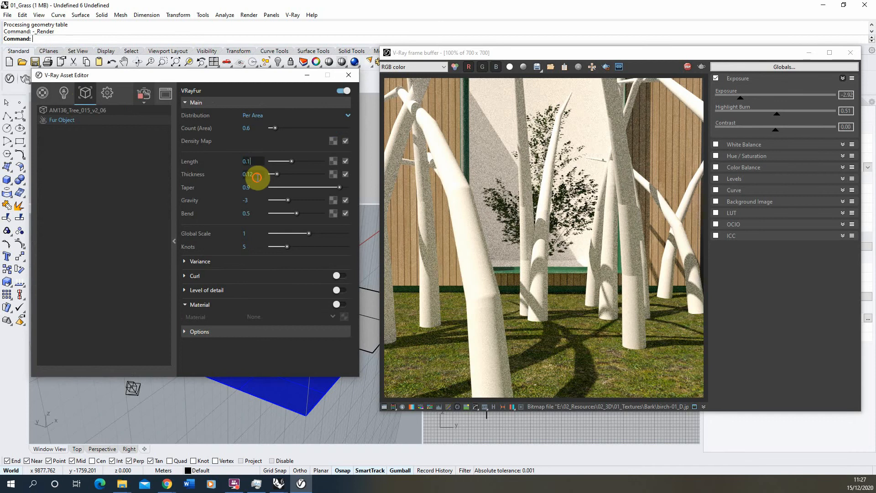
drag(260, 176, 249, 179)
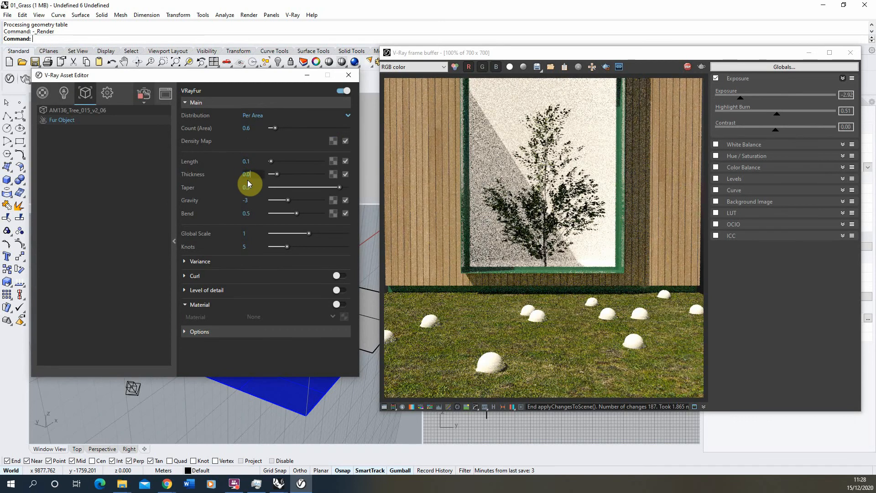
text(01)
Refine the fur blades by setting length to 0.2, thickness to 0.003 and taper to 1.
click(253, 161)
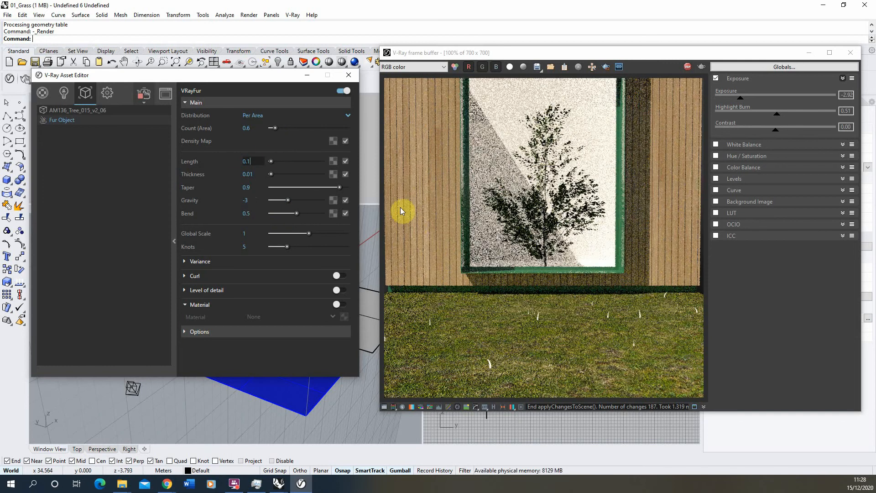
key(BackSpace)
text(2)
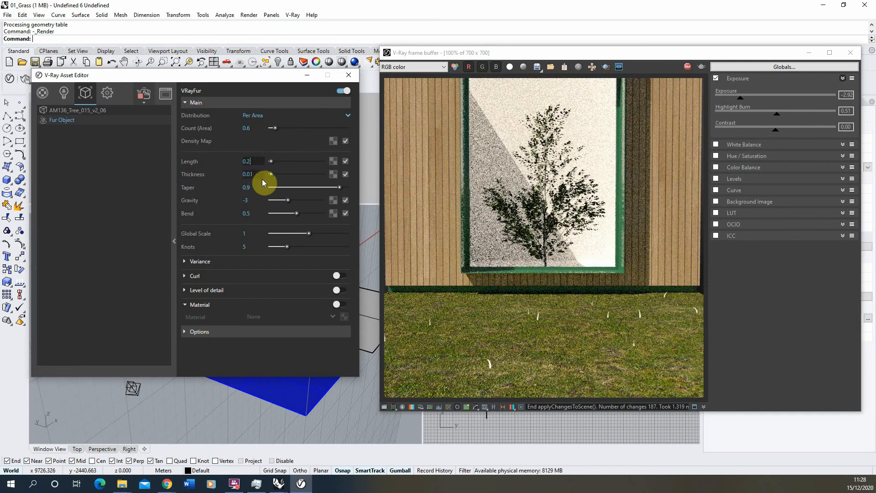
click(257, 173)
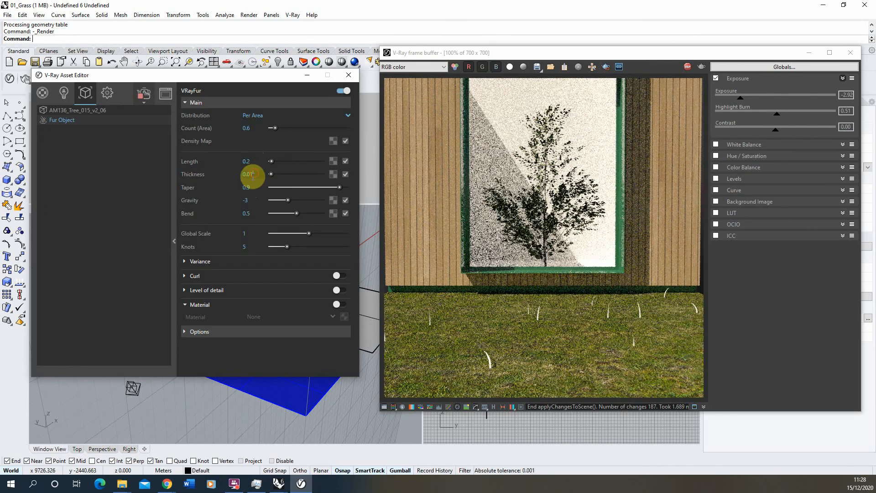
key(BackSpace)
text(0)
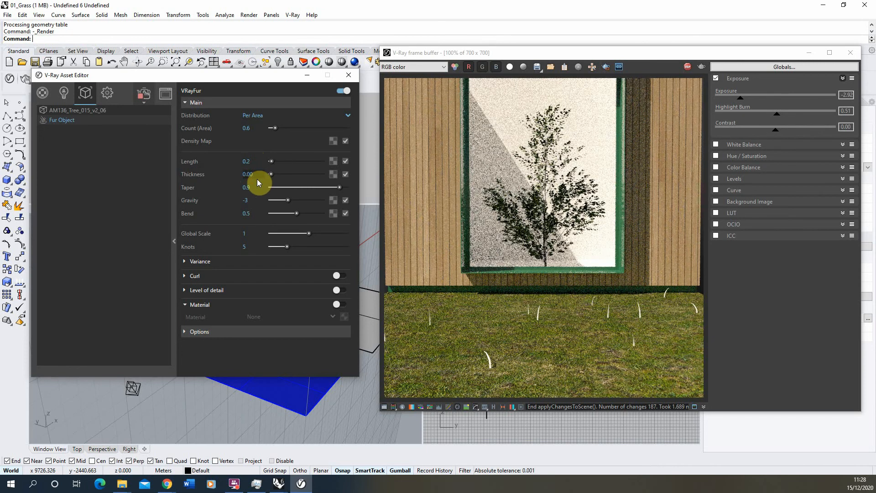
text(5)
key(BackSpace)
text(3)
key(Return)
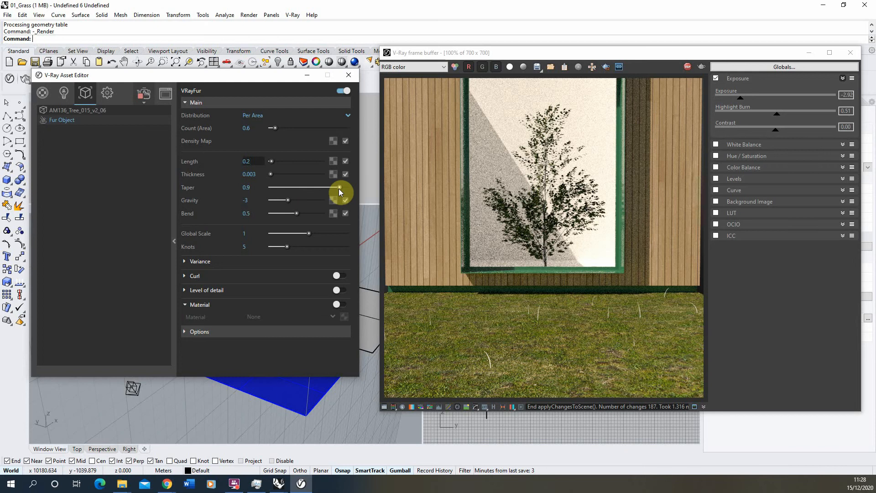
drag(337, 187, 448, 198)
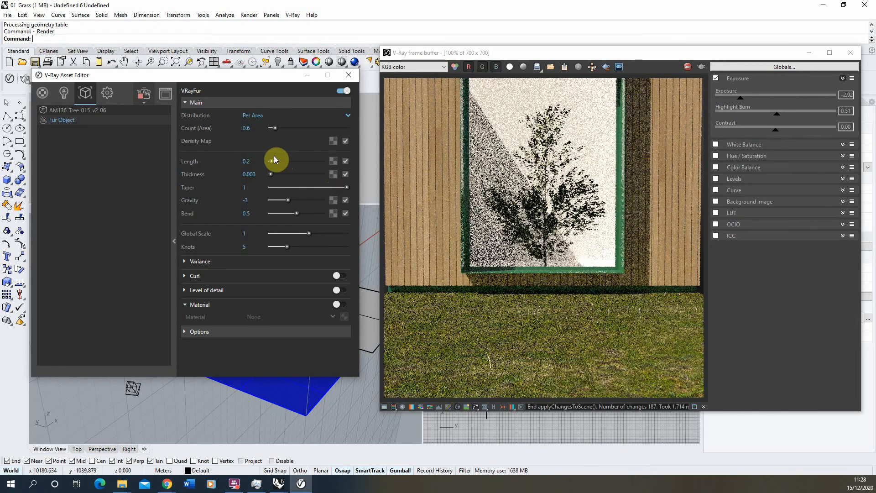
Raise the fur's Count (Area) in stages, first to 10 and finally to 1000.
double_click(256, 129)
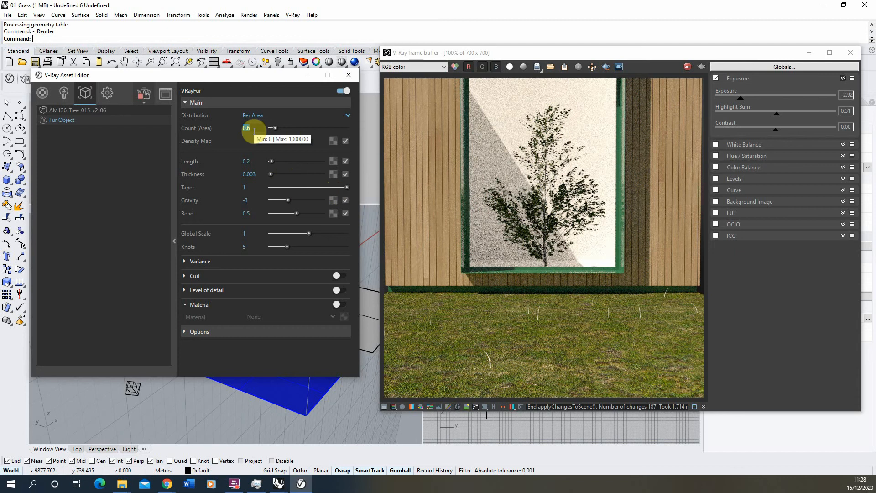
text(10)
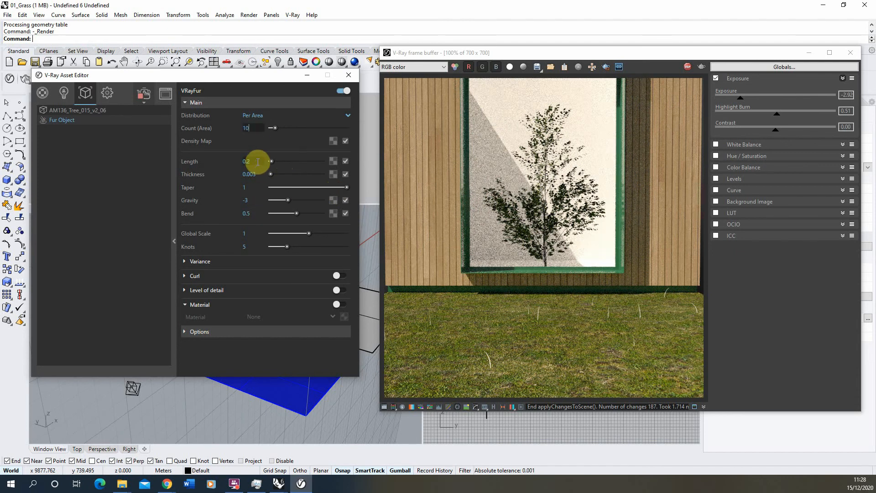
click(254, 164)
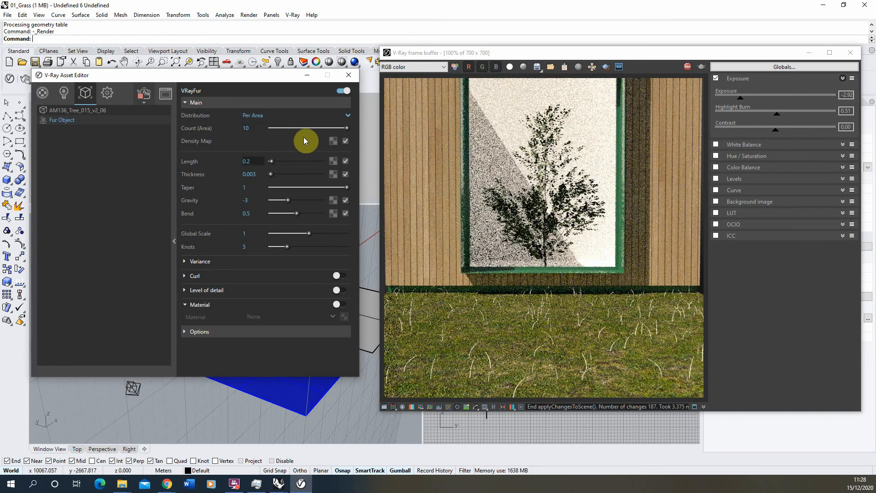
click(252, 129)
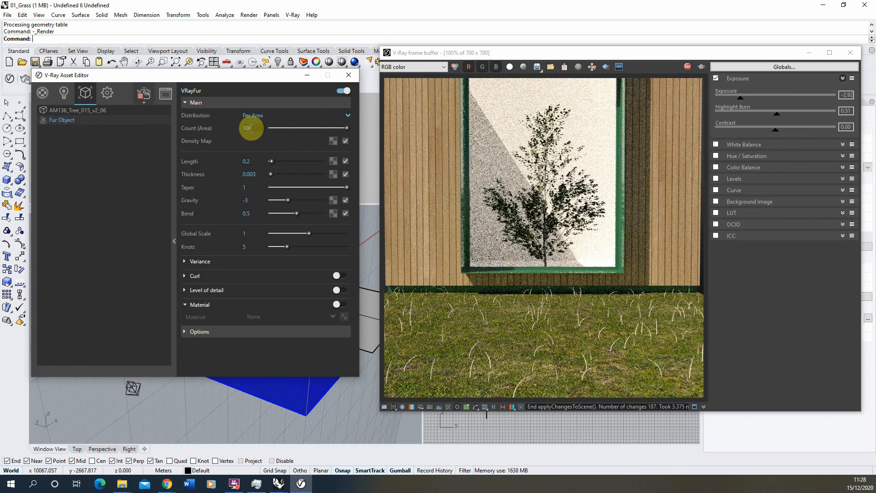
text(0)
click(255, 162)
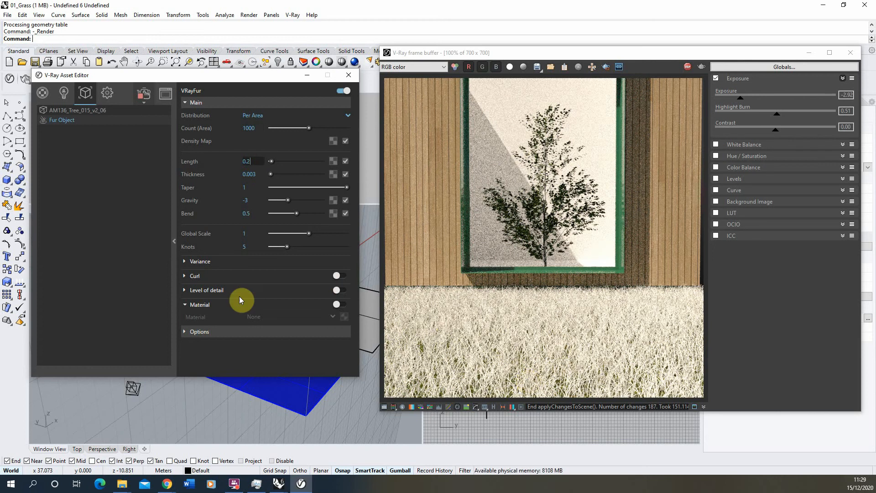
Adjust the fur's Bend in stages, trying 0 and 0.2 and settling on 0.4.
click(253, 213)
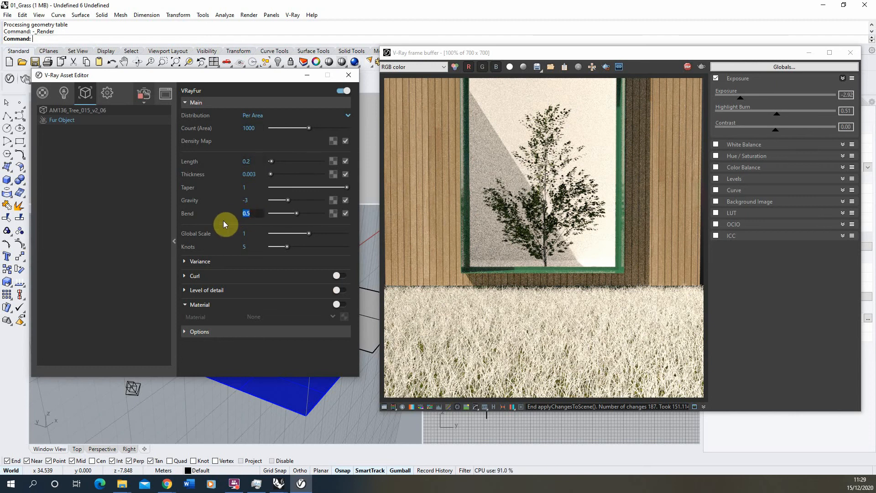
text(0)
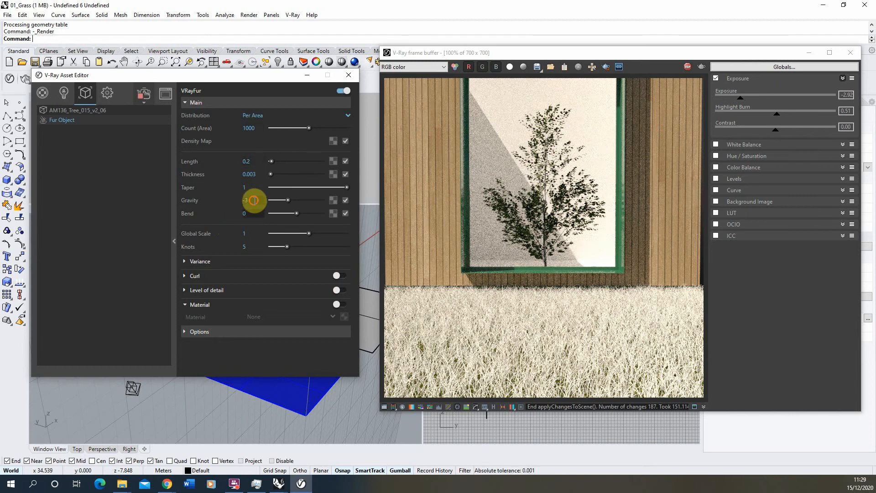
click(254, 200)
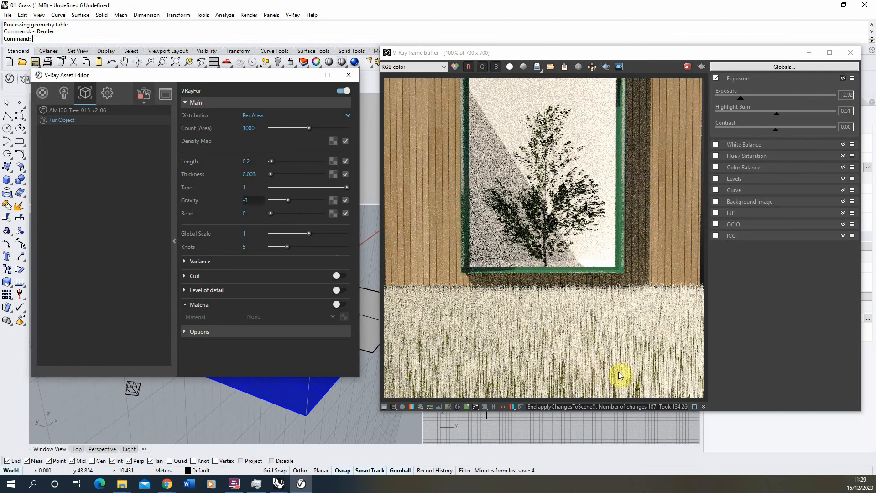
click(256, 214)
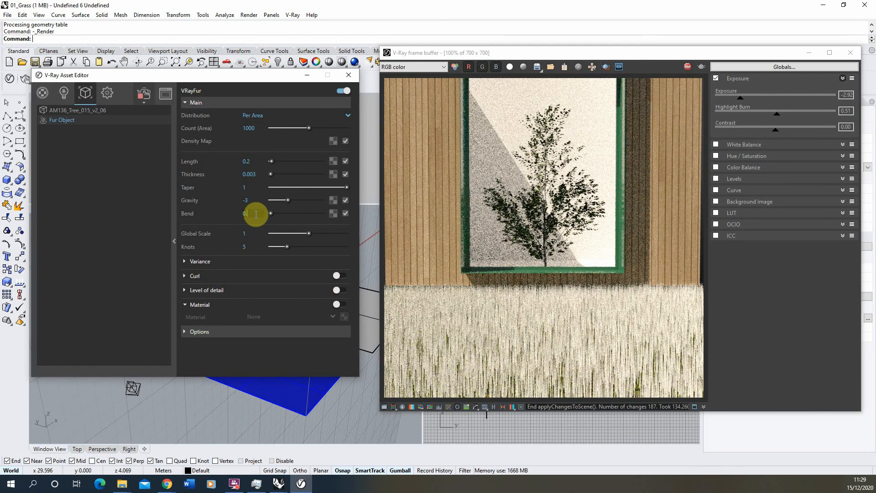
text(2)
key(Return)
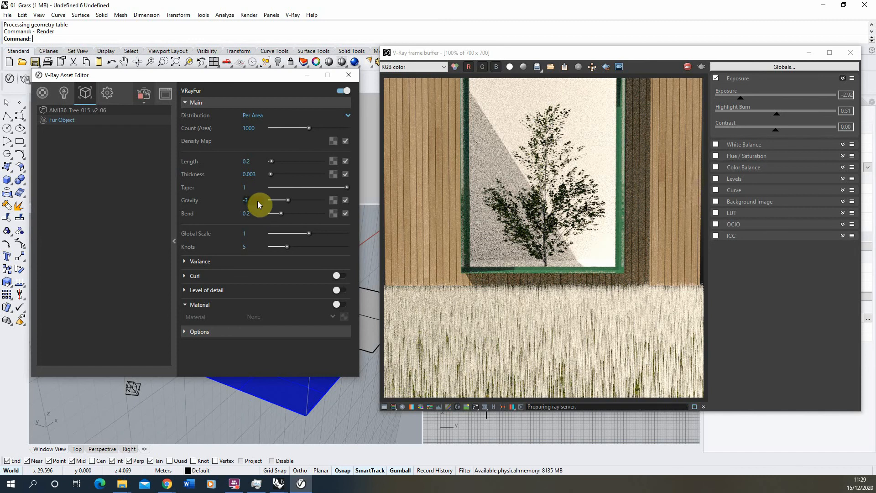
click(258, 203)
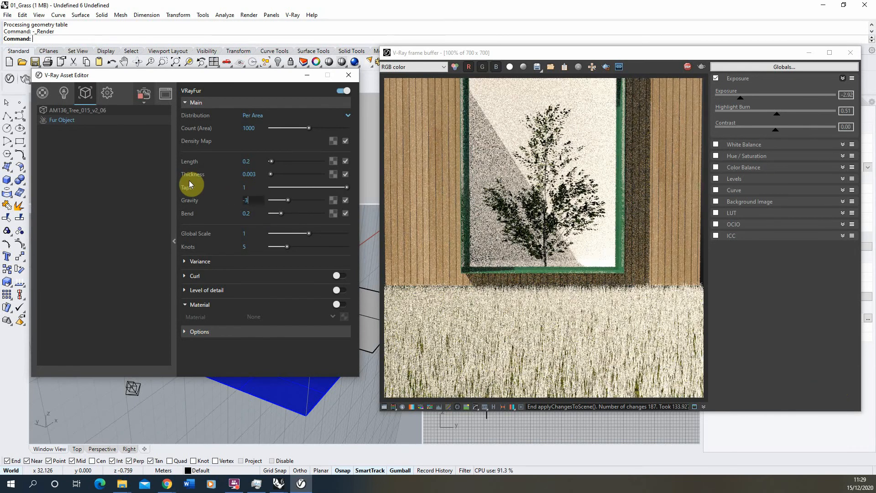
drag(249, 214, 247, 223)
text(4)
click(249, 199)
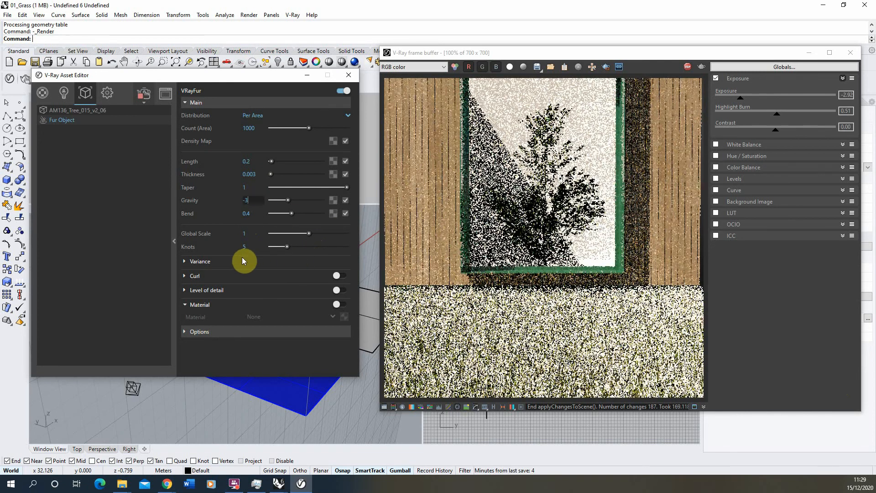
Adjust the fur's Variance, trying length at 1 before settling on length 0.36 and direction 0.47.
click(210, 258)
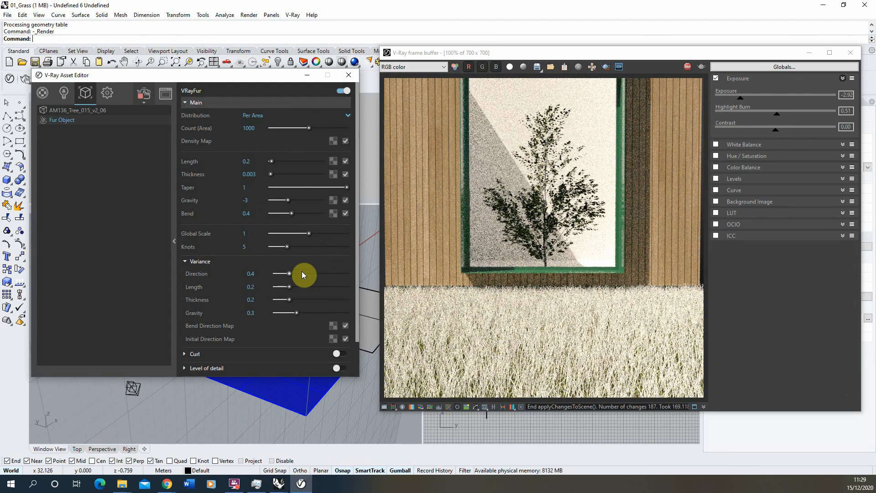
drag(290, 287, 350, 288)
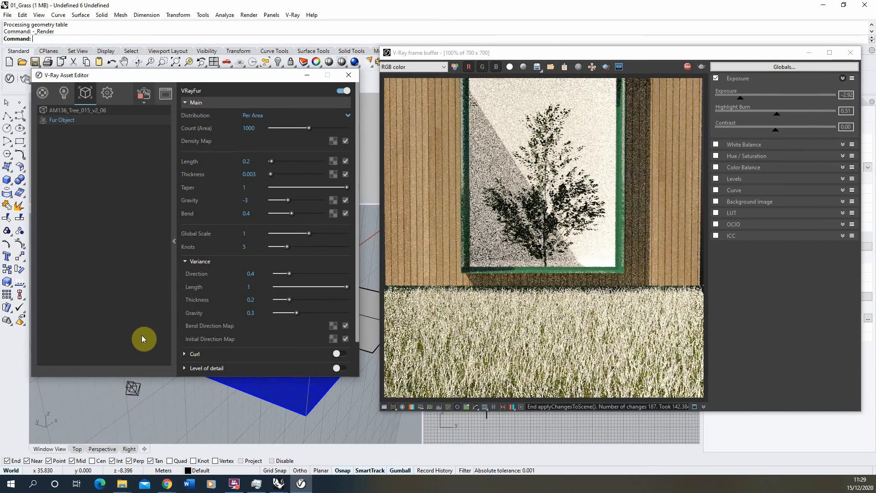
click(302, 287)
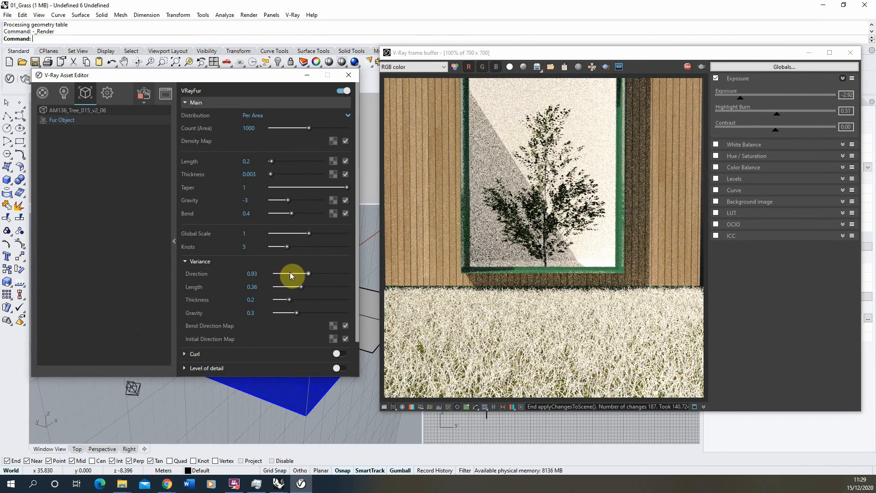
click(292, 273)
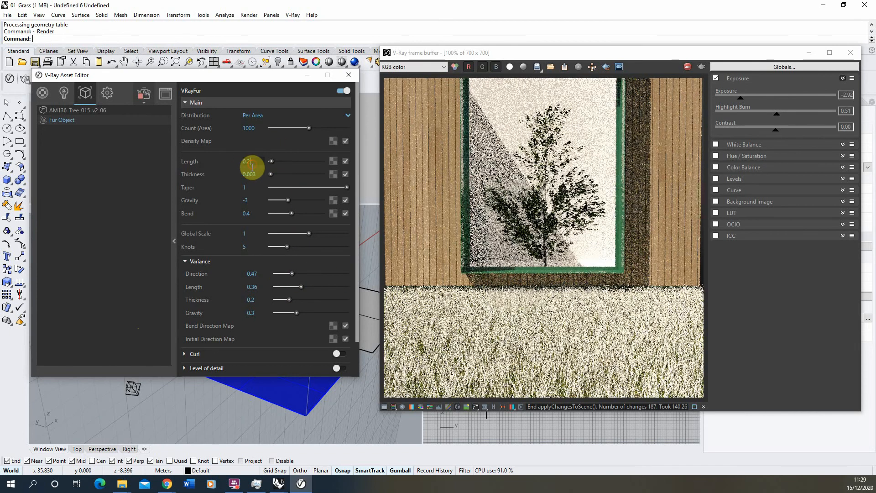
Shorten the fur blades to a length of 0.15 and raise Count (Area) to 1500.
drag(250, 164, 247, 174)
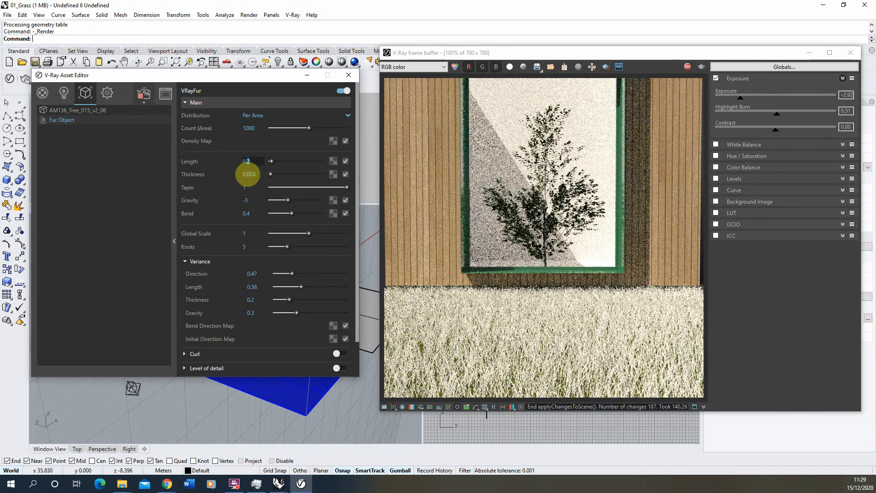
text(15)
key(Tab)
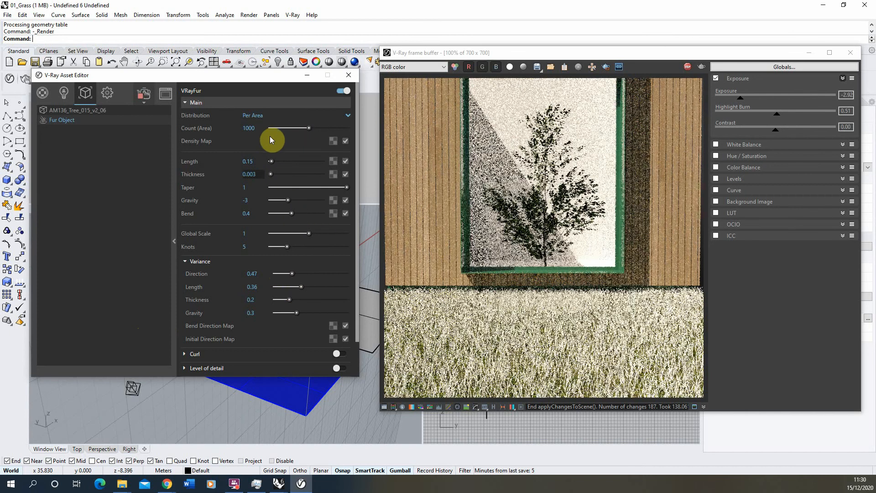
click(245, 130)
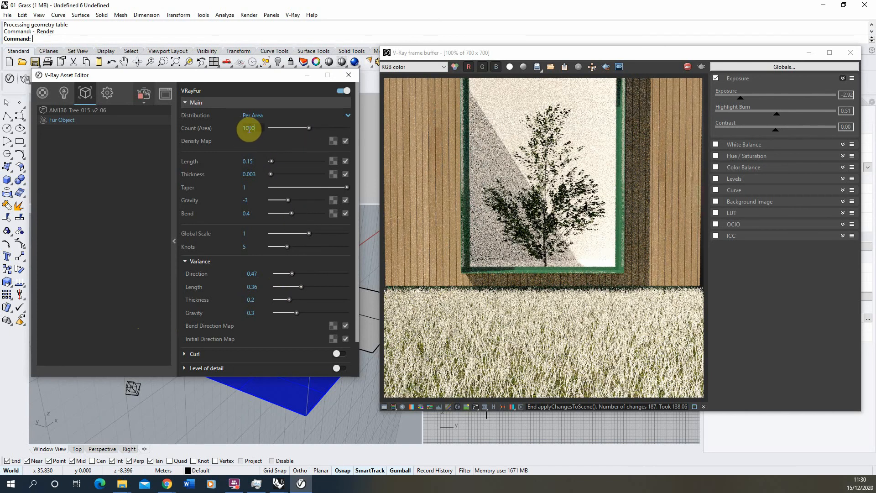
drag(249, 130, 246, 137)
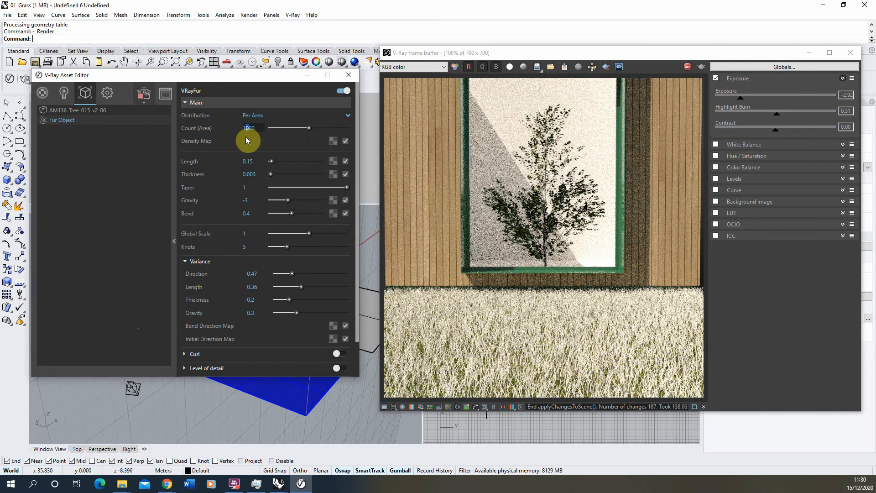
click(257, 159)
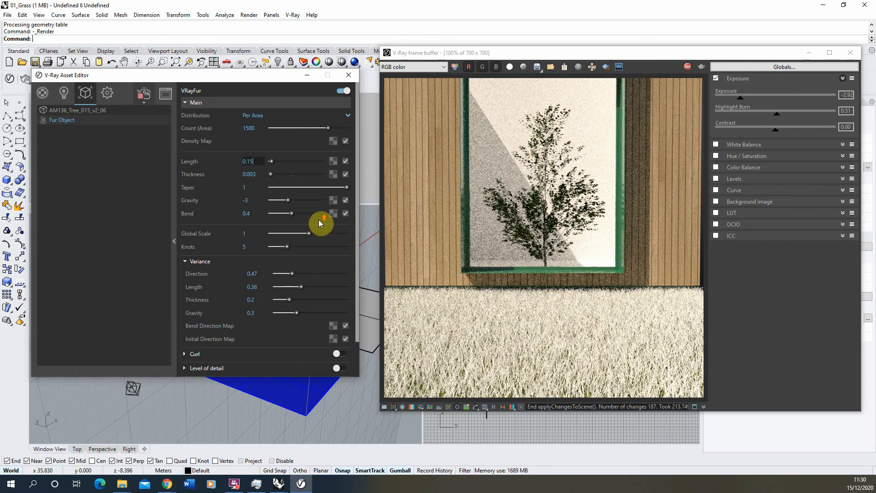
Enable the Fur Object's own material and assign /01_Grass to it.
scroll(318, 221, down, 2)
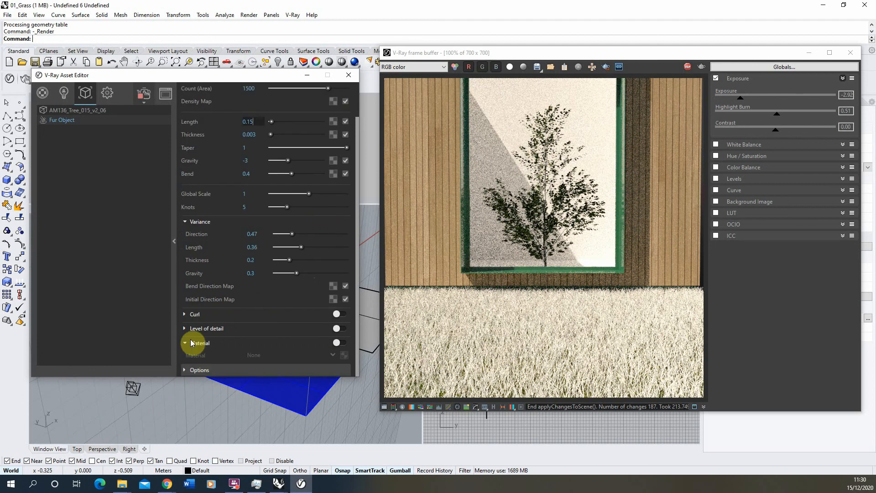
click(342, 345)
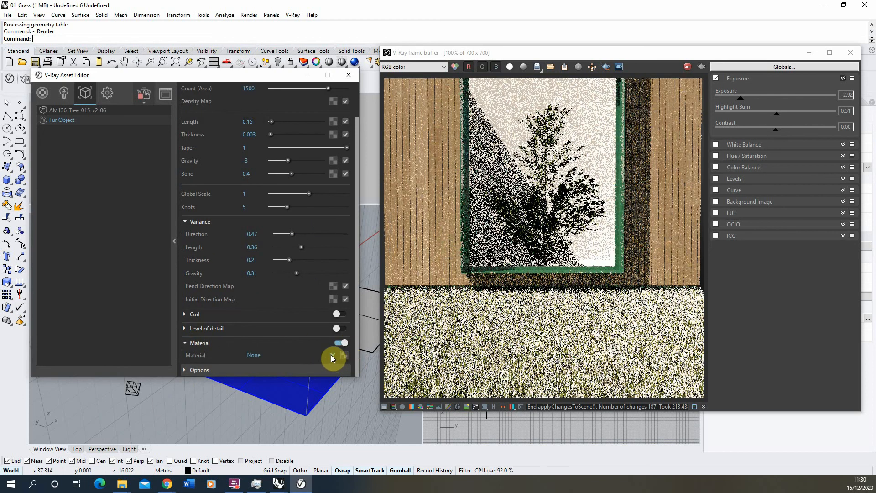
click(332, 354)
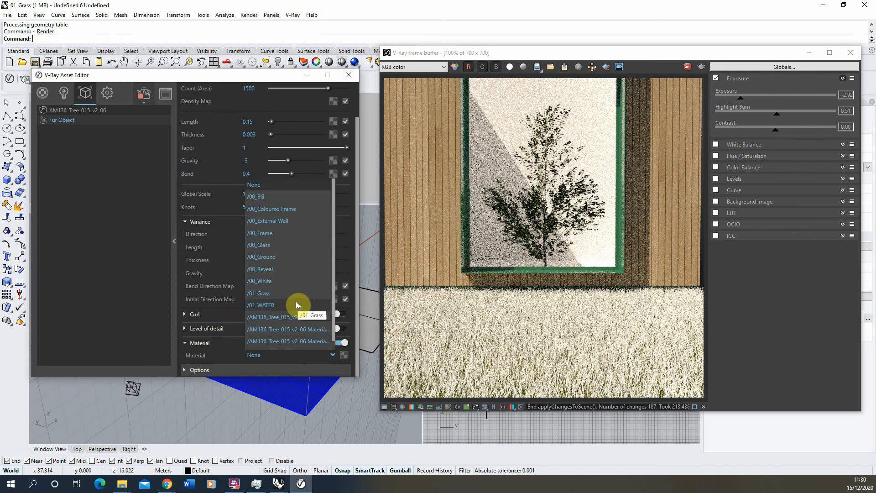
click(285, 293)
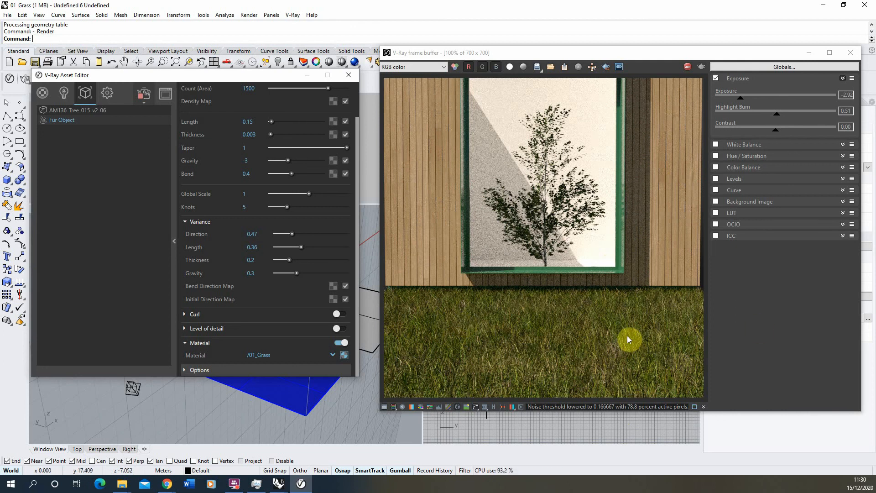
scroll(269, 137, up, 2)
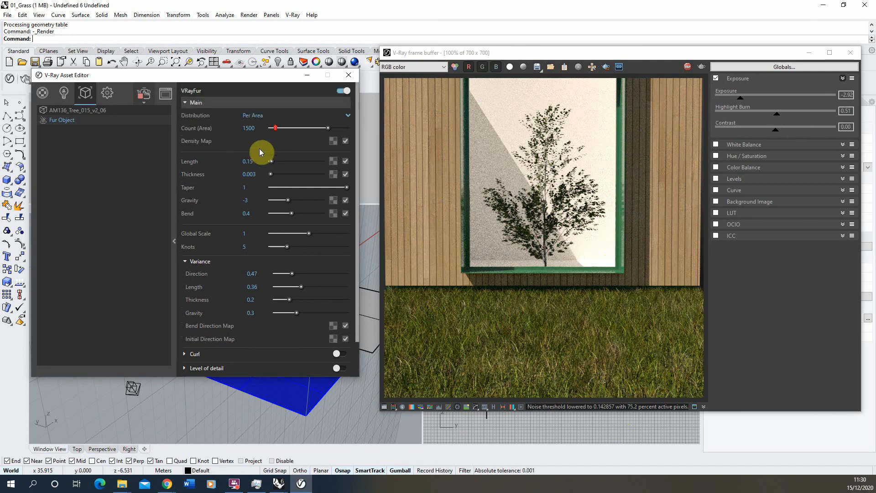